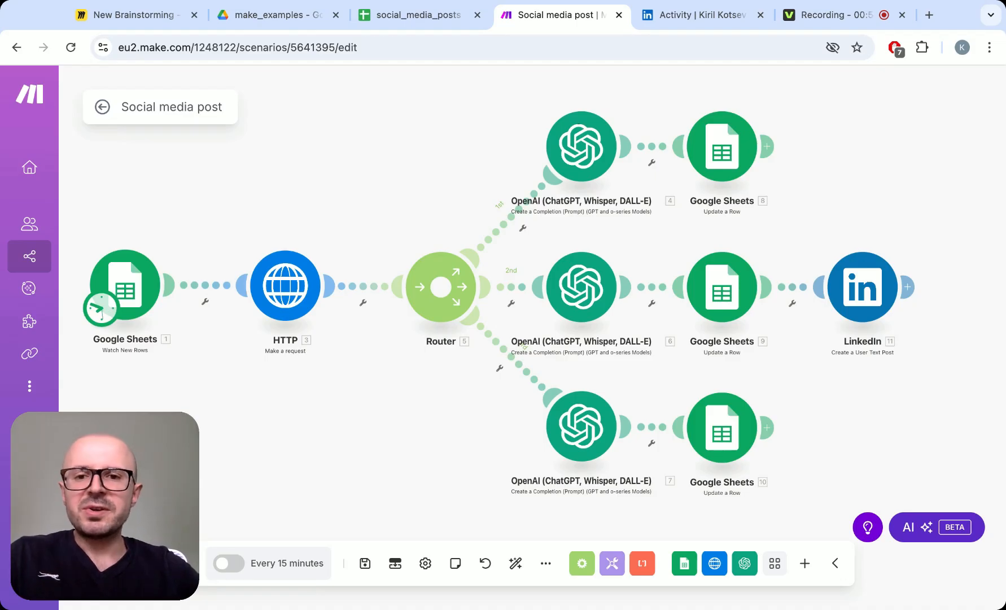
# - Compare the column layout and article link in the social_media_posts spreadsheet with the Social media post scenario
pyautogui.click(394, 18)
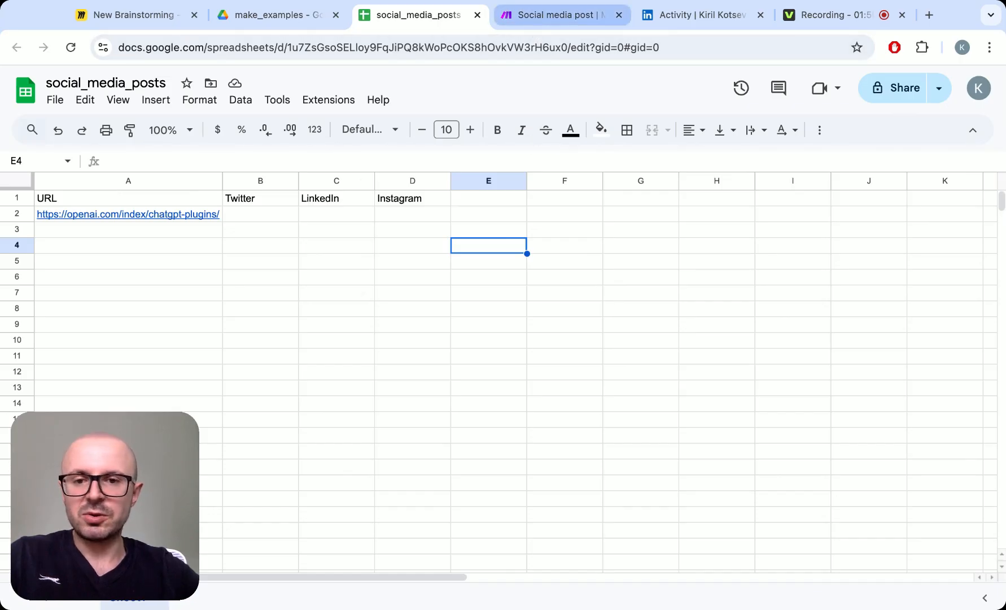
pyautogui.click(559, 14)
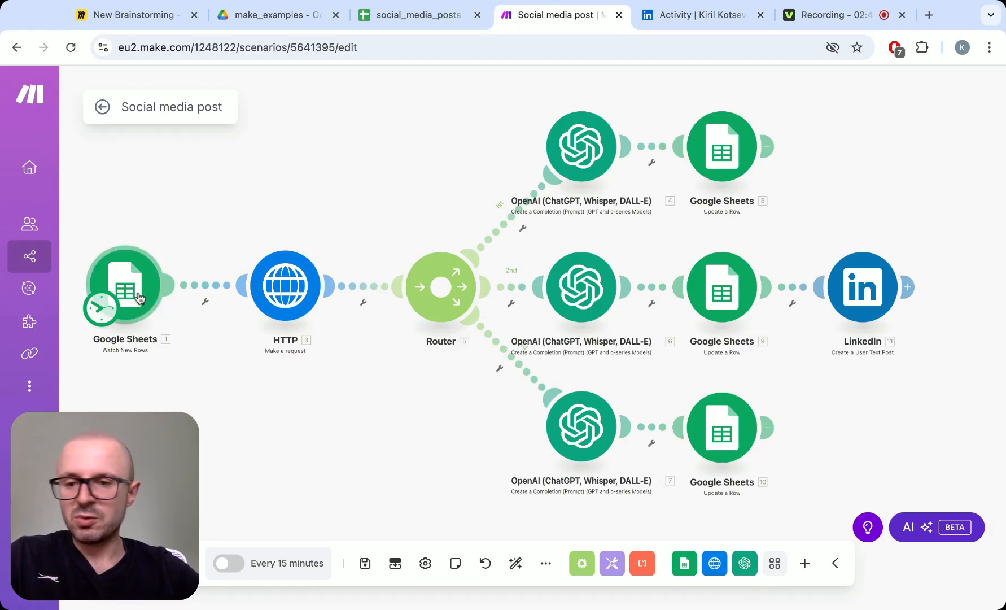
pyautogui.click(436, 16)
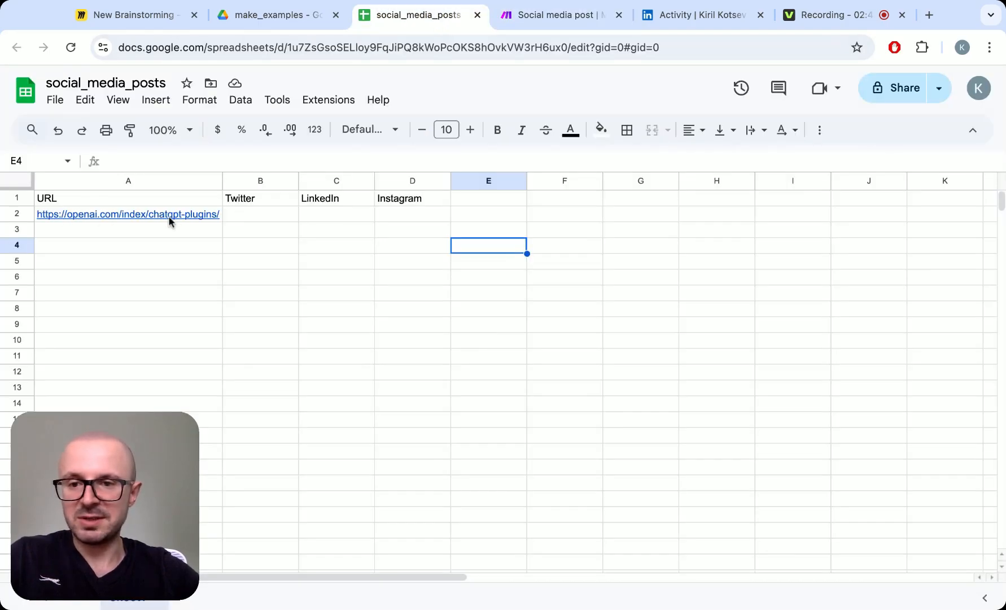
pyautogui.click(559, 17)
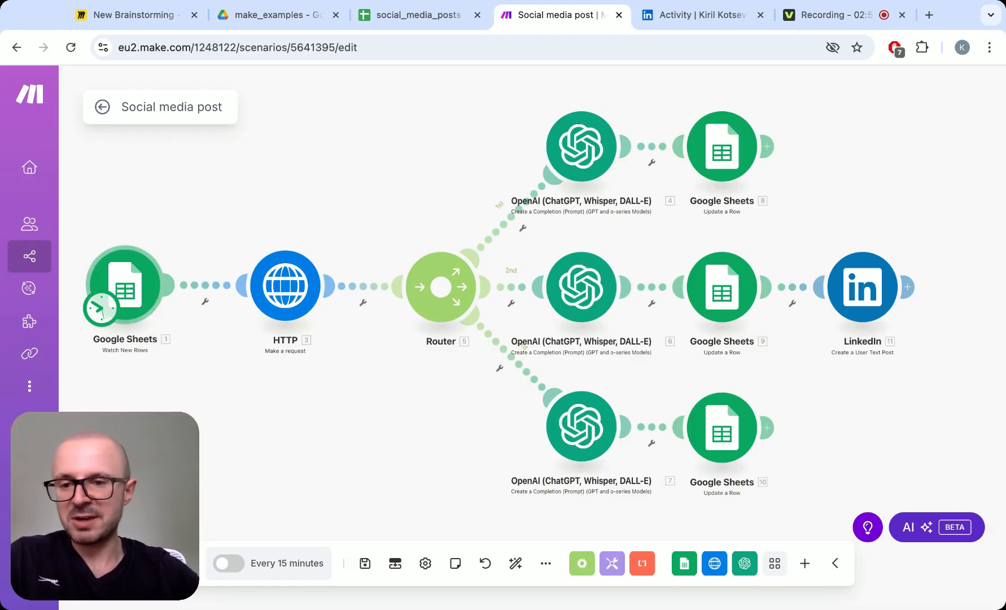
# - Review the settings of the Google Sheets Watch New Rows trigger through to its limit, and close them without saving
pyautogui.click(125, 285)
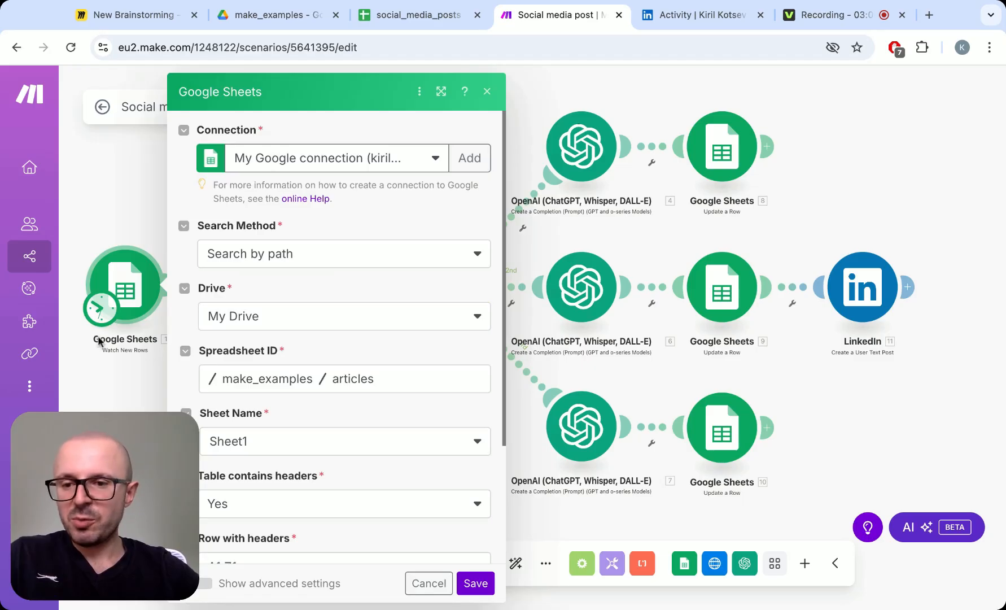
pyautogui.scroll(-2, 175, 330)
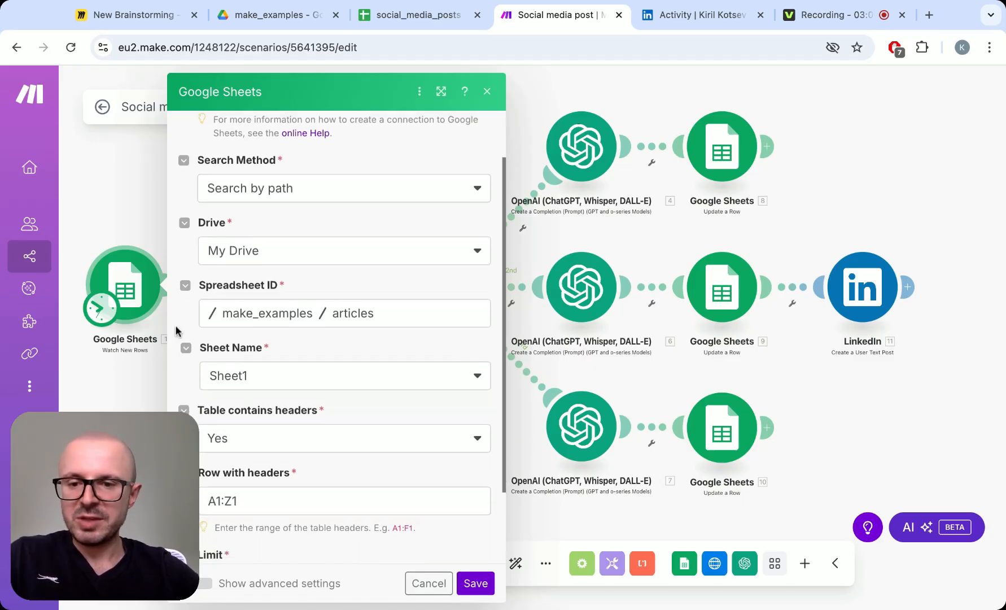
pyautogui.scroll(-1, 176, 330)
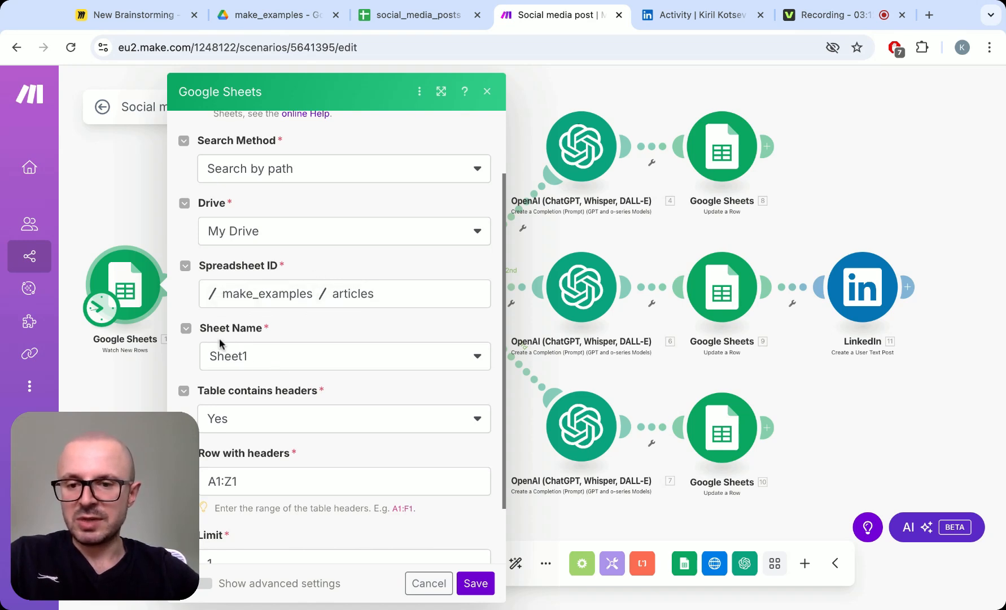
pyautogui.scroll(-2, 378, 395)
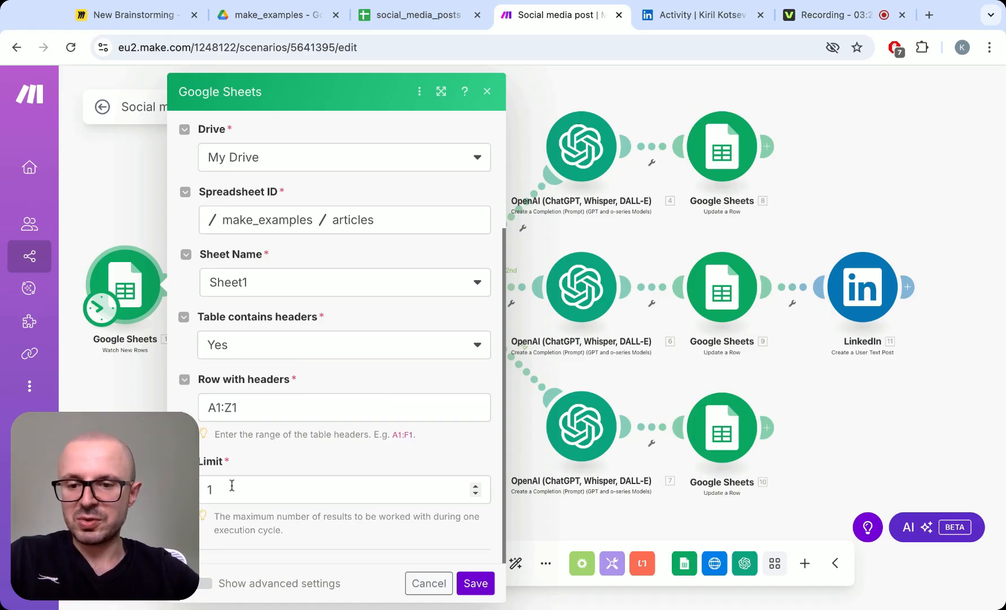
pyautogui.click(429, 584)
# - Review the HTTP Make a request module's settings without saving, and check them against the article URL in the social_media_posts spreadsheet
pyautogui.click(286, 289)
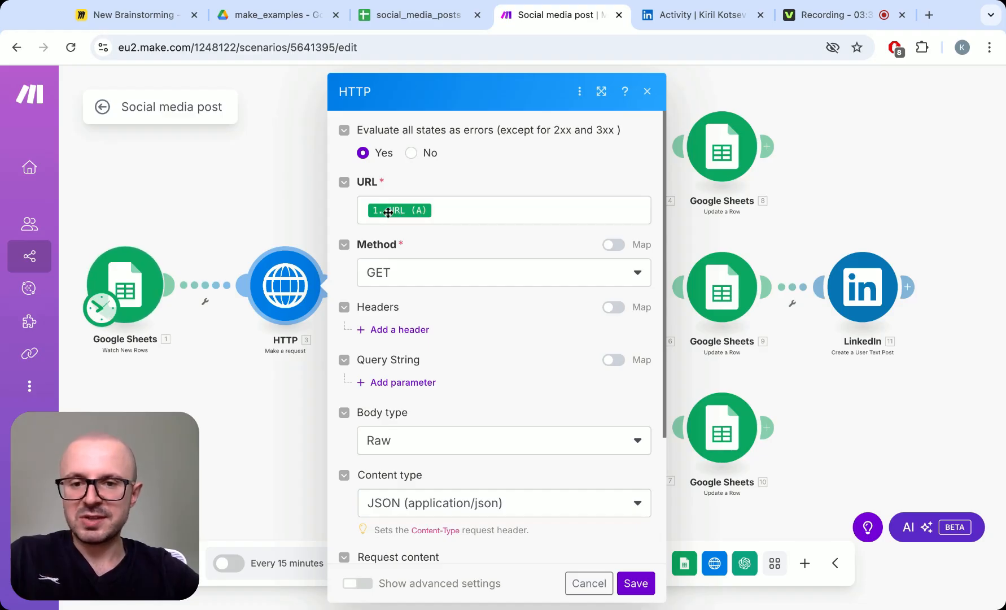
pyautogui.moveTo(424, 214)
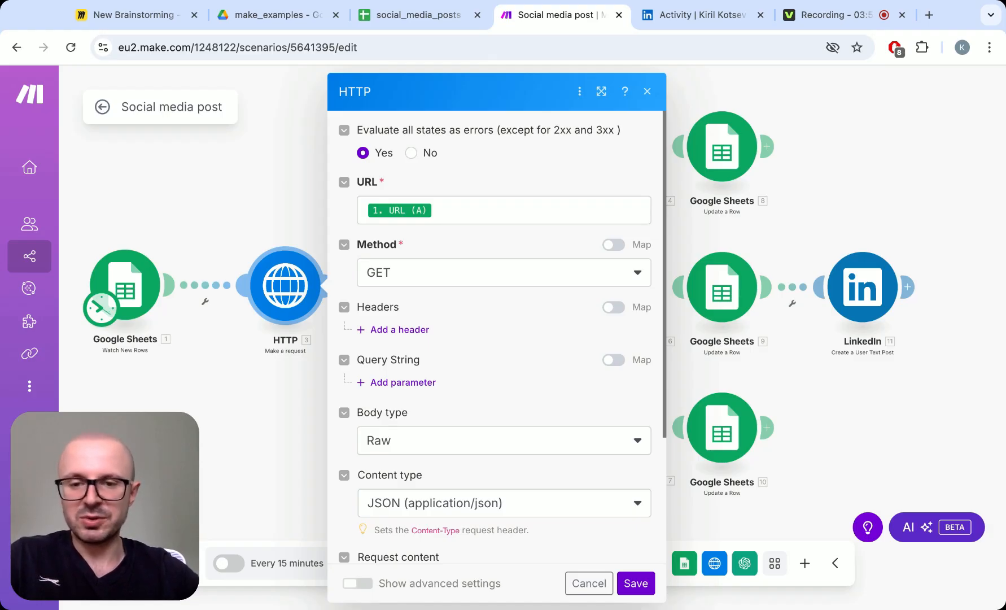
pyautogui.scroll(-3, 496, 339)
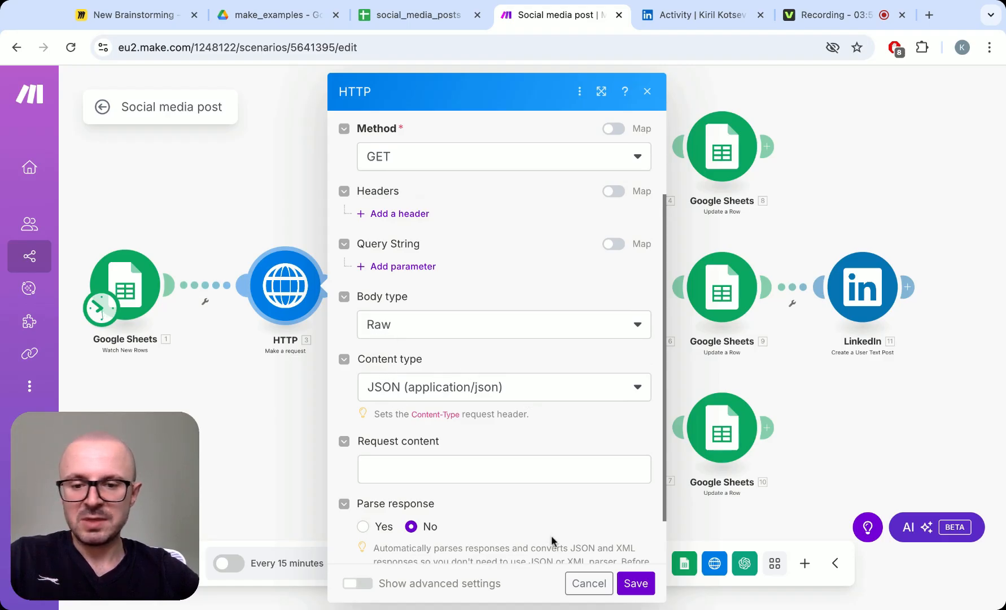
pyautogui.click(591, 583)
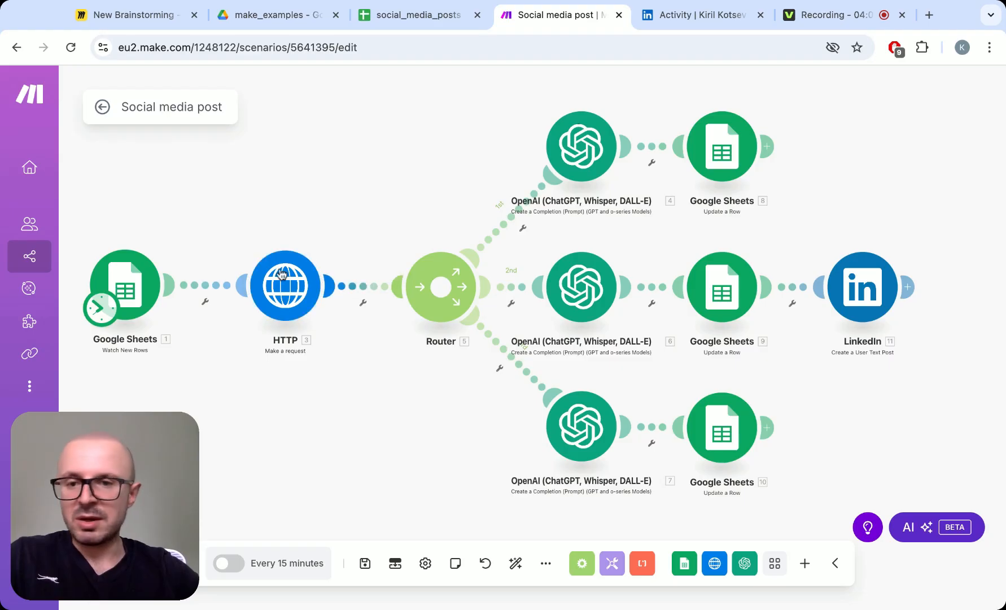
pyautogui.click(417, 32)
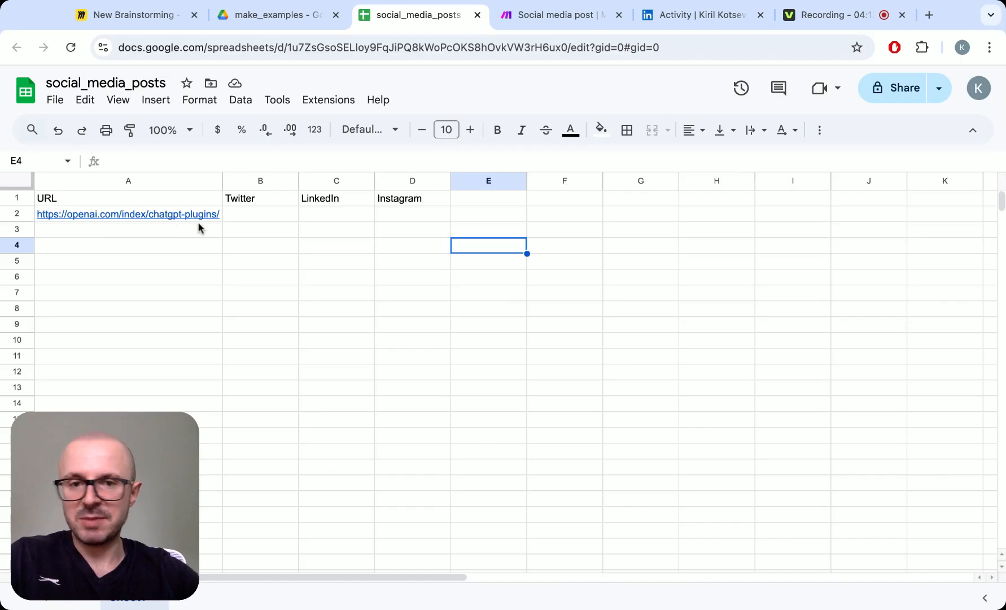
pyautogui.click(563, 17)
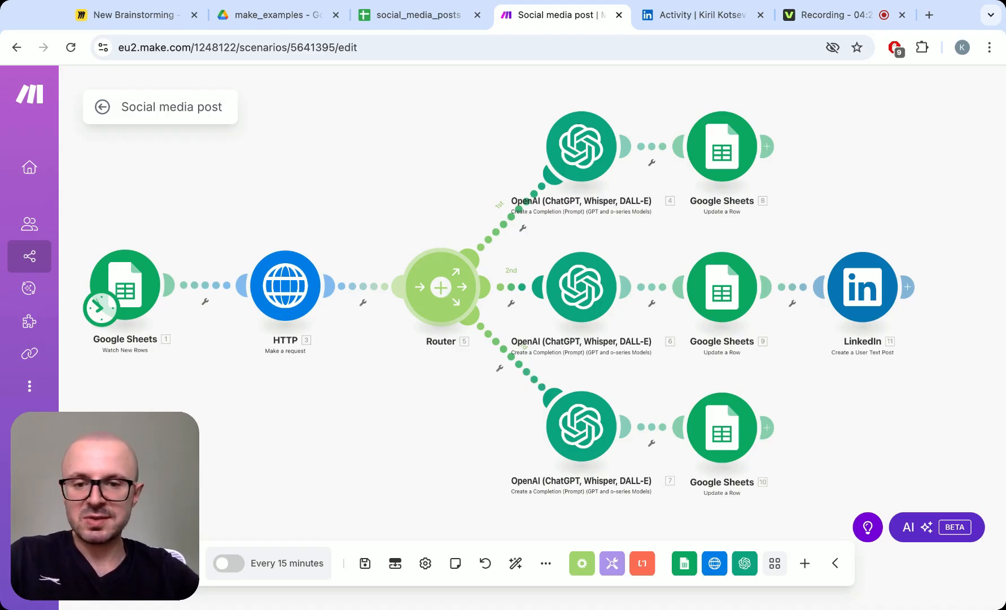
# - Examine the connection, method, model and prompt of the OpenAI module on the router's first branch, highlighting the tweet-thread instruction
pyautogui.hscroll(3, 460, 209)
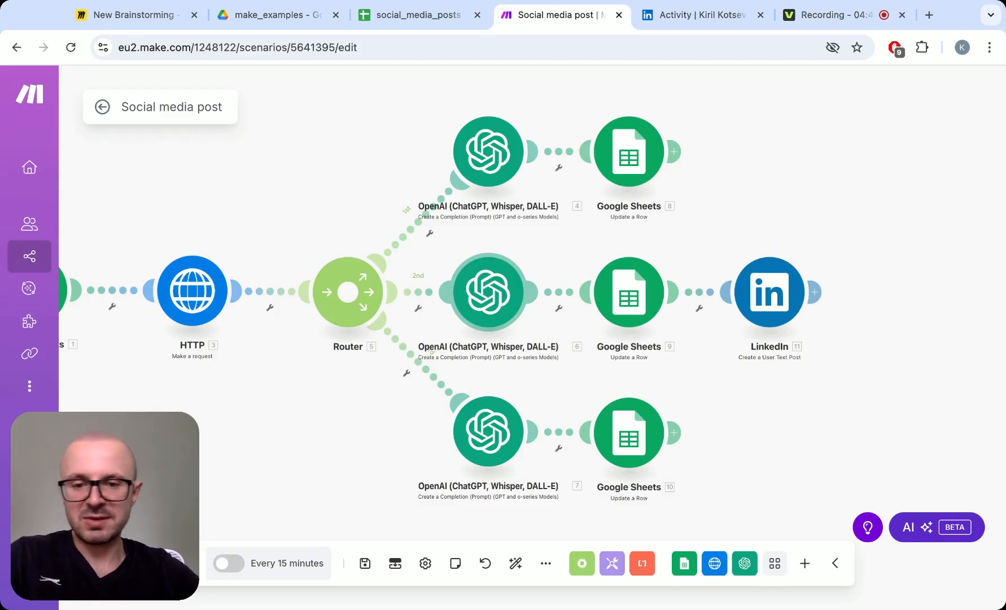
pyautogui.click(486, 150)
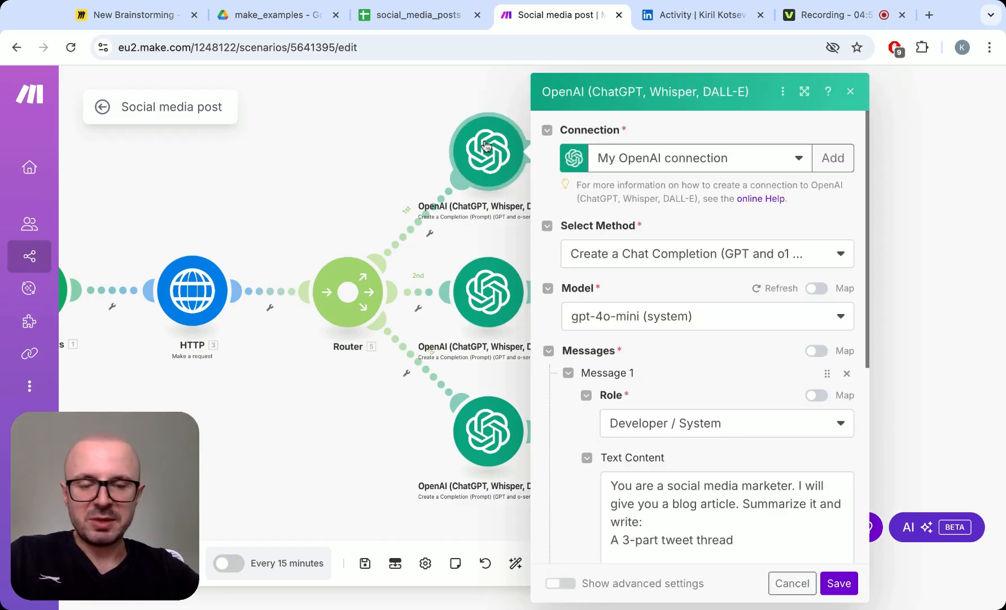
pyautogui.scroll(-2, 557, 285)
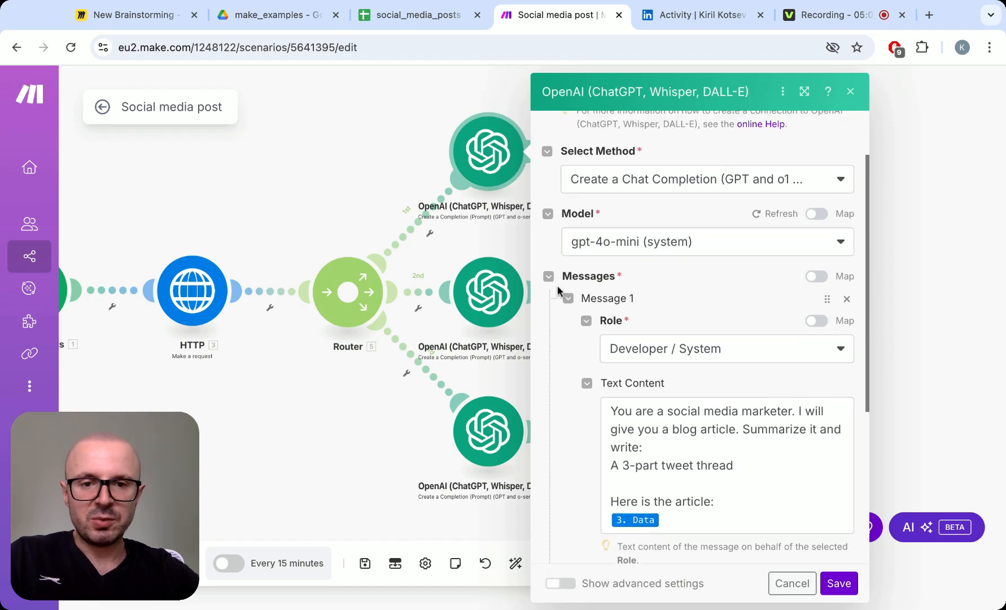
pyautogui.scroll(1, 558, 285)
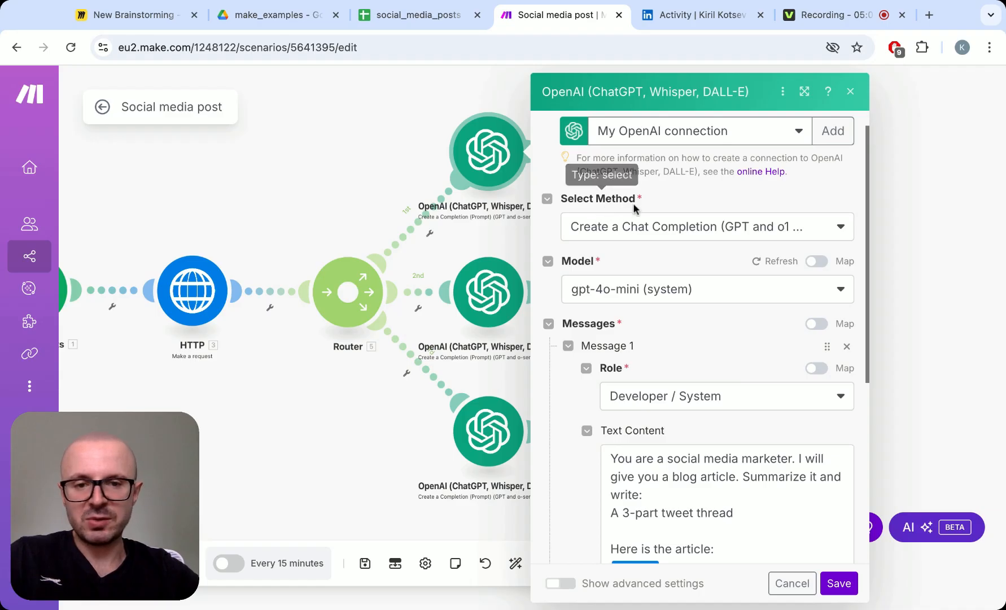
pyautogui.scroll(1, 680, 219)
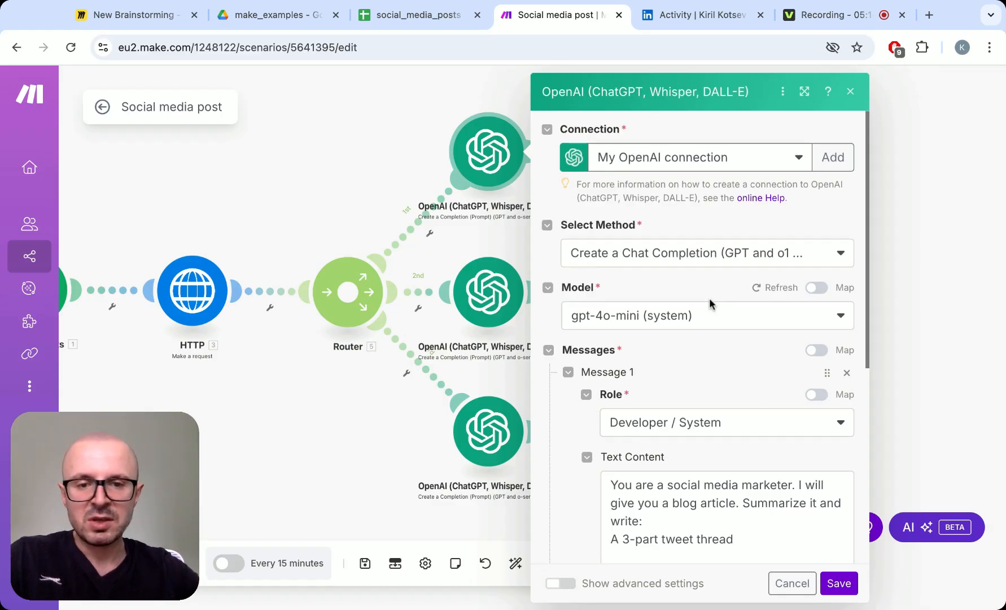
pyautogui.scroll(-1, 709, 298)
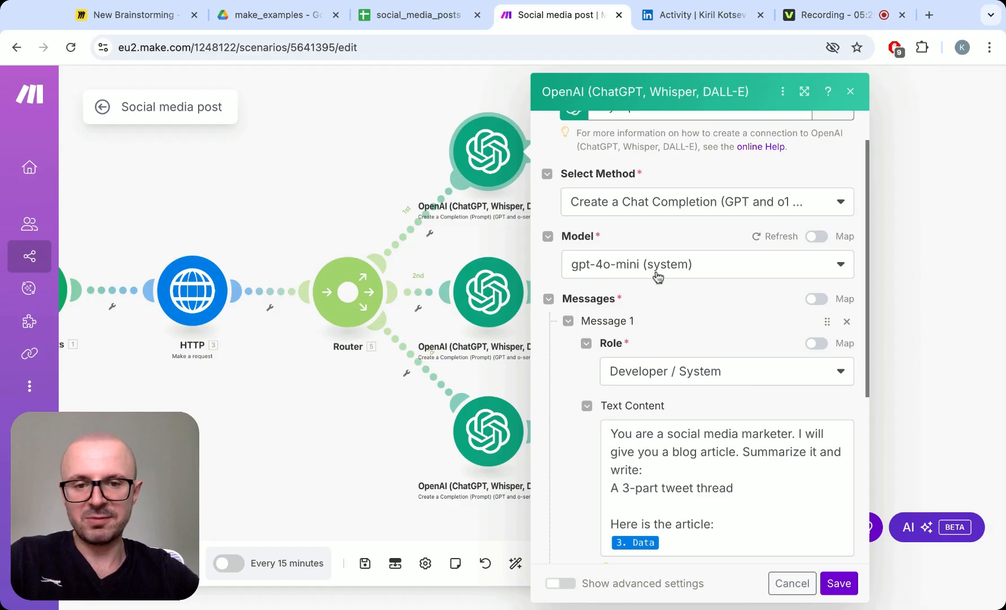
pyautogui.scroll(-3, 660, 277)
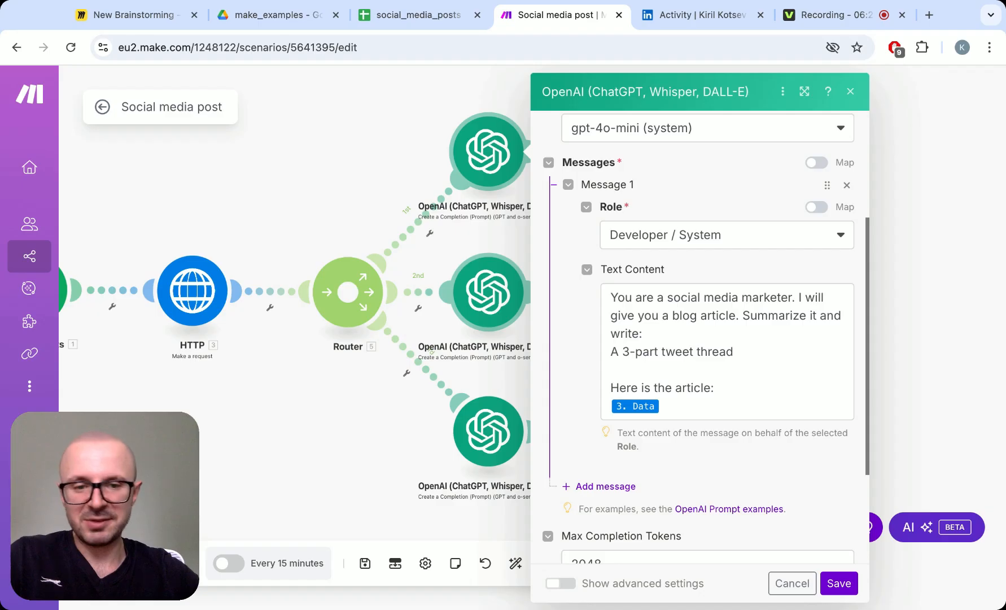
pyautogui.moveTo(751, 354); pyautogui.dragTo(611, 353)
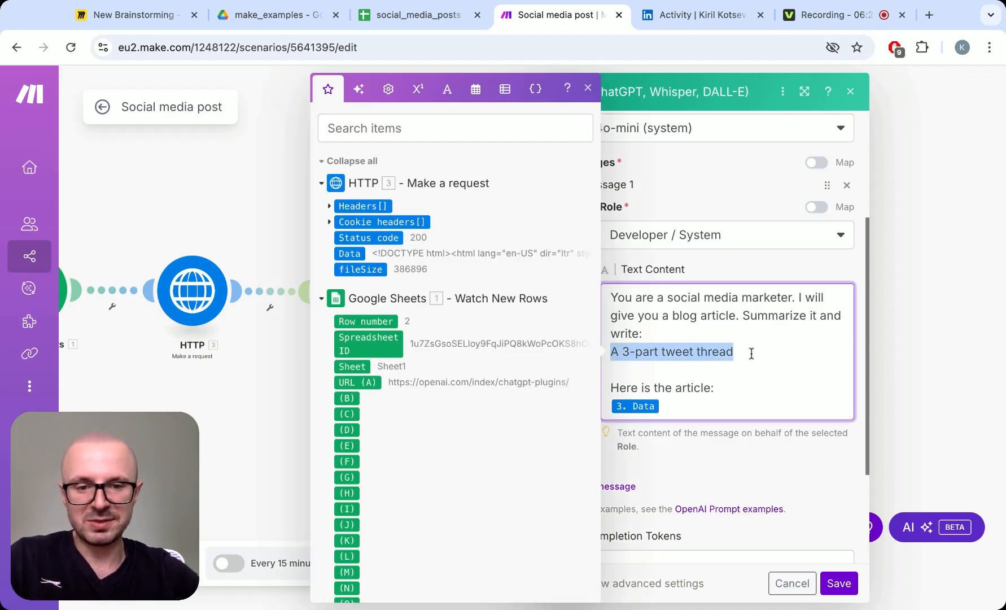
pyautogui.click(592, 92)
# - Review the prompts of the OpenAI modules on the router's second and third branches, closing each without saving
pyautogui.click(499, 292)
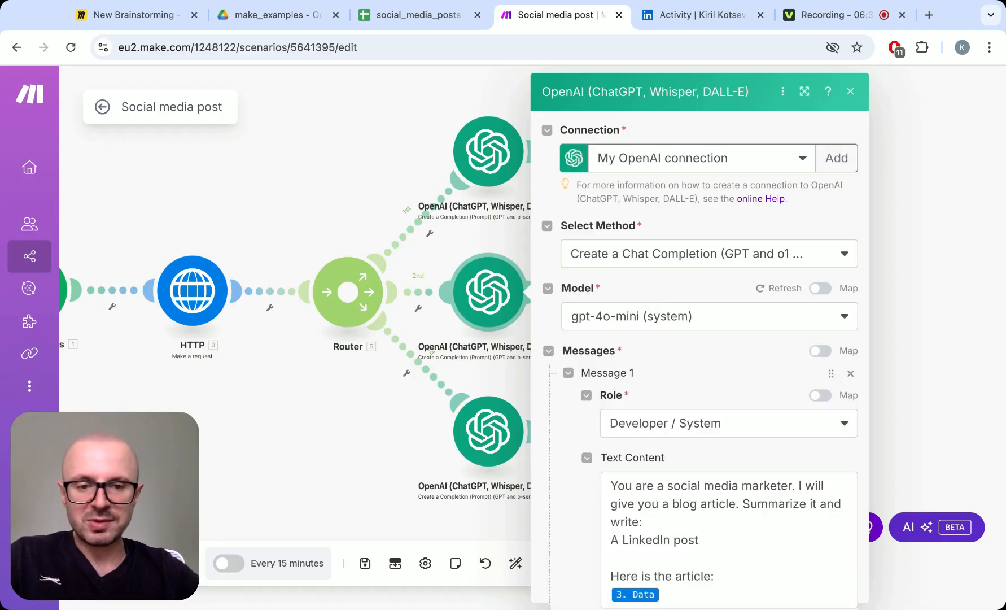
pyautogui.scroll(-2, 700, 355)
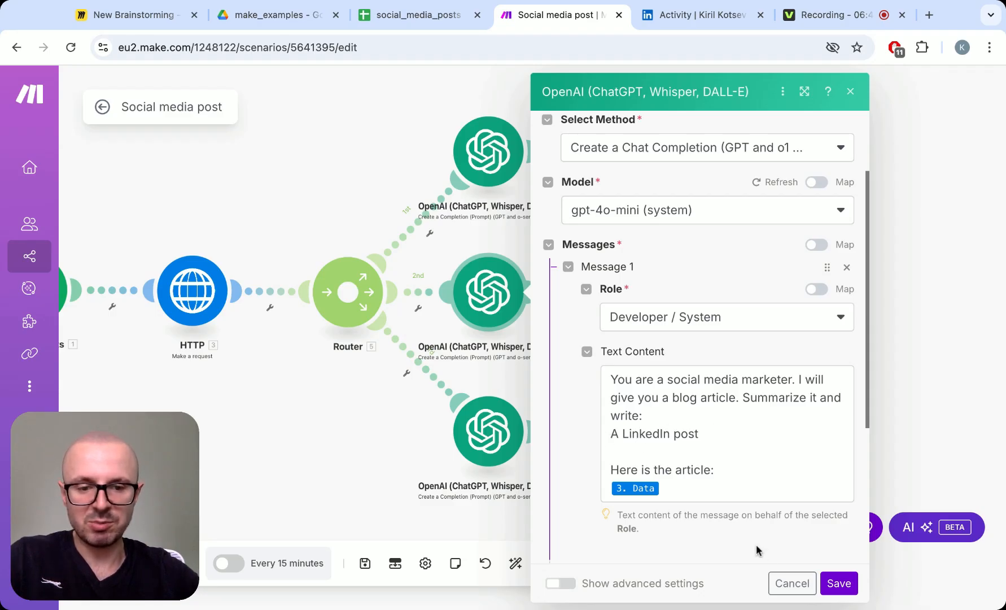
pyautogui.click(791, 583)
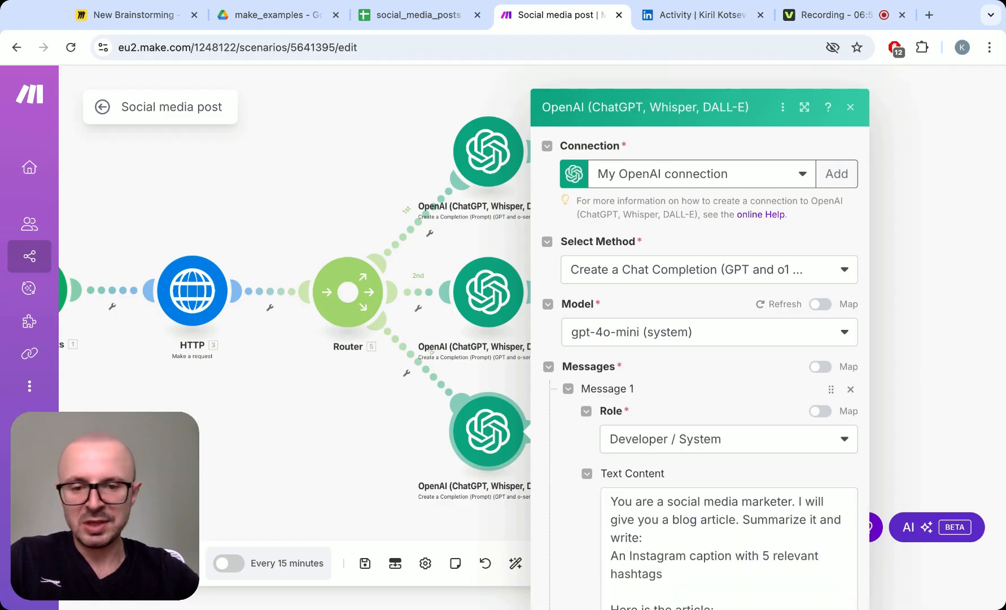
pyautogui.scroll(-2, 700, 339)
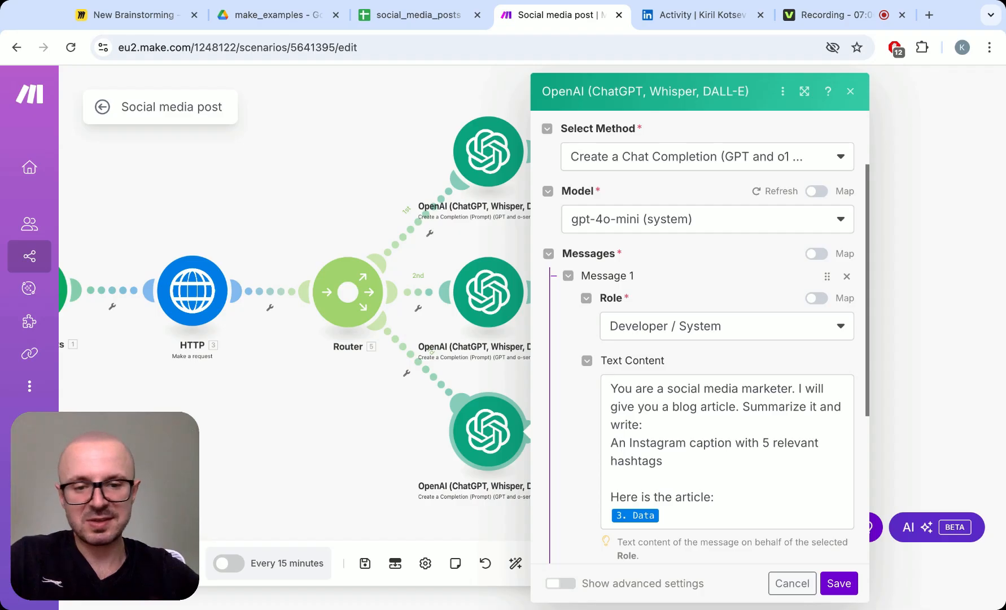
pyautogui.click(792, 584)
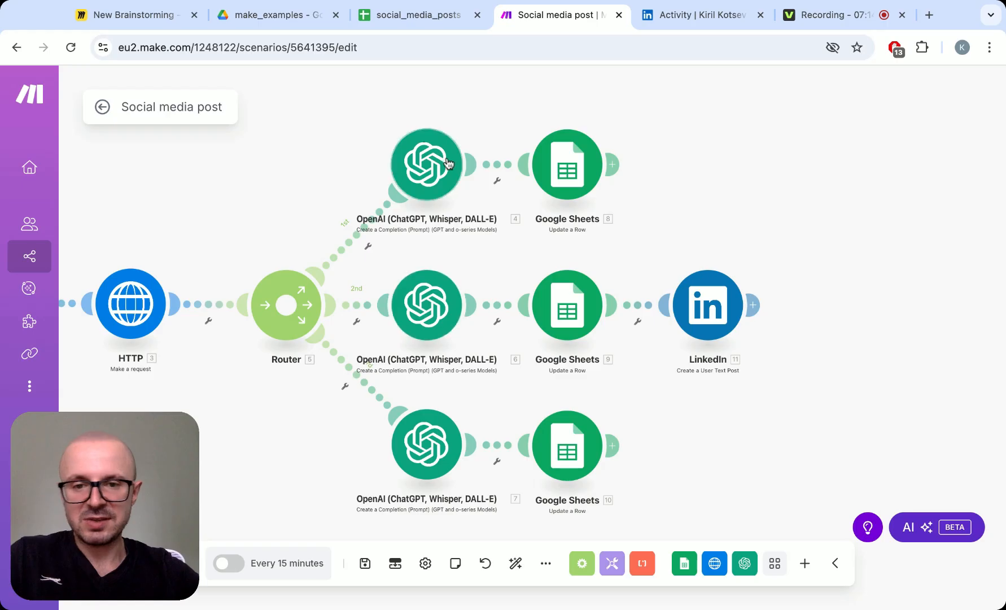
# - Examine the spreadsheet, row number and column value mappings in the first branch's Google Sheets Update a Row module
pyautogui.click(572, 163)
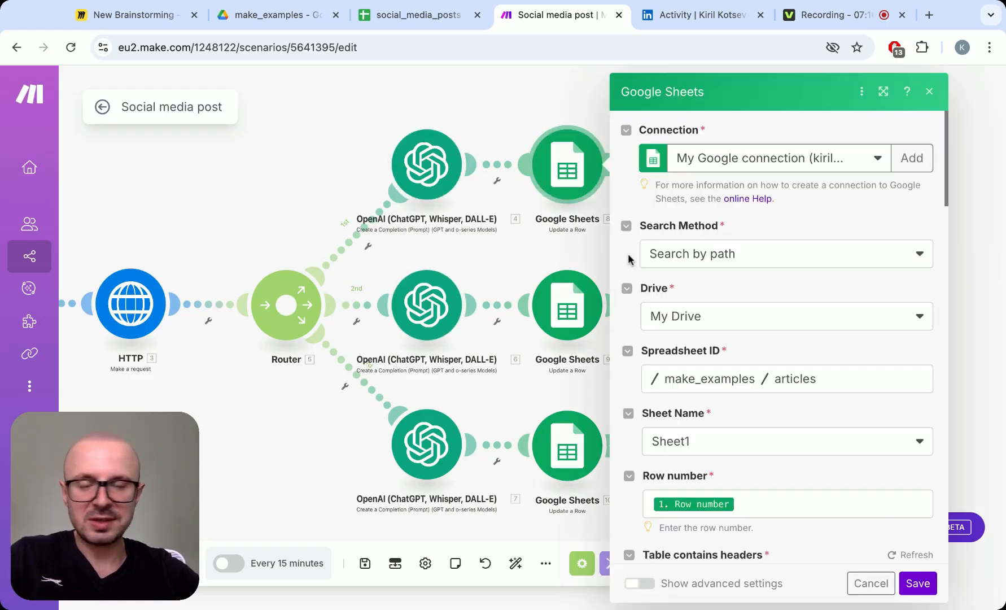
pyautogui.scroll(-2, 628, 258)
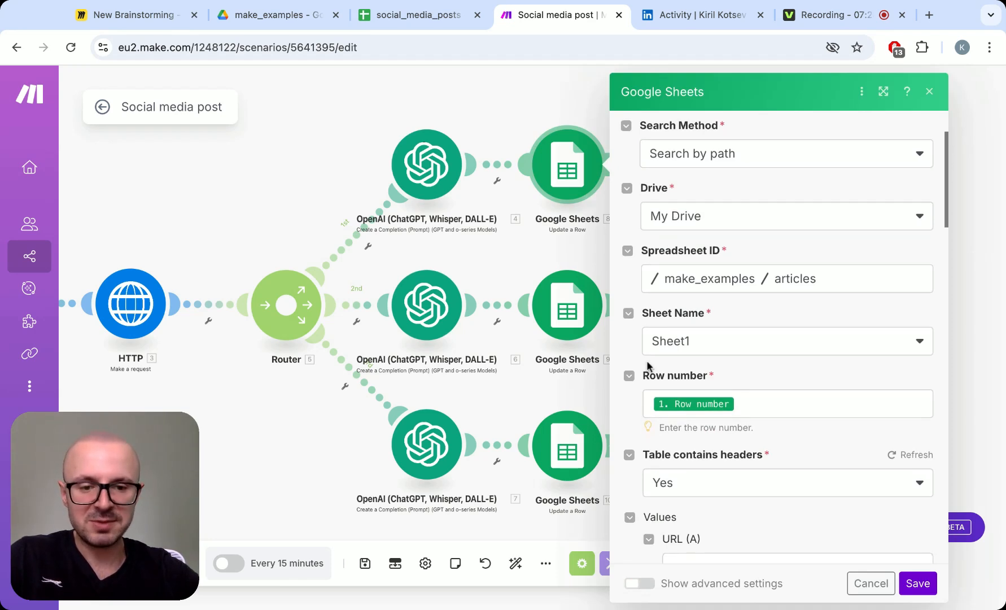
pyautogui.scroll(-3, 649, 366)
pyautogui.scroll(1, 648, 366)
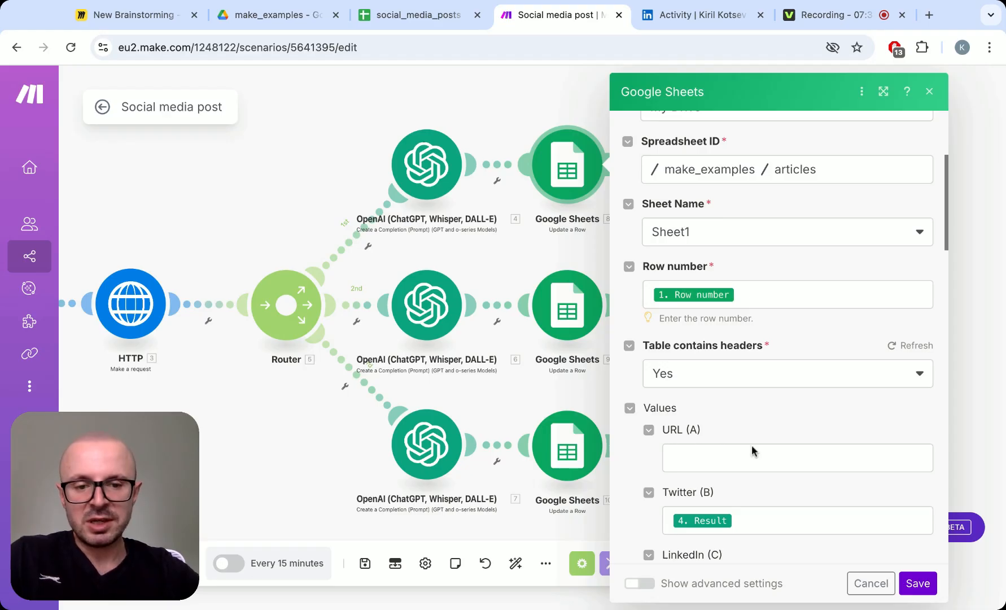
pyautogui.scroll(-2, 751, 446)
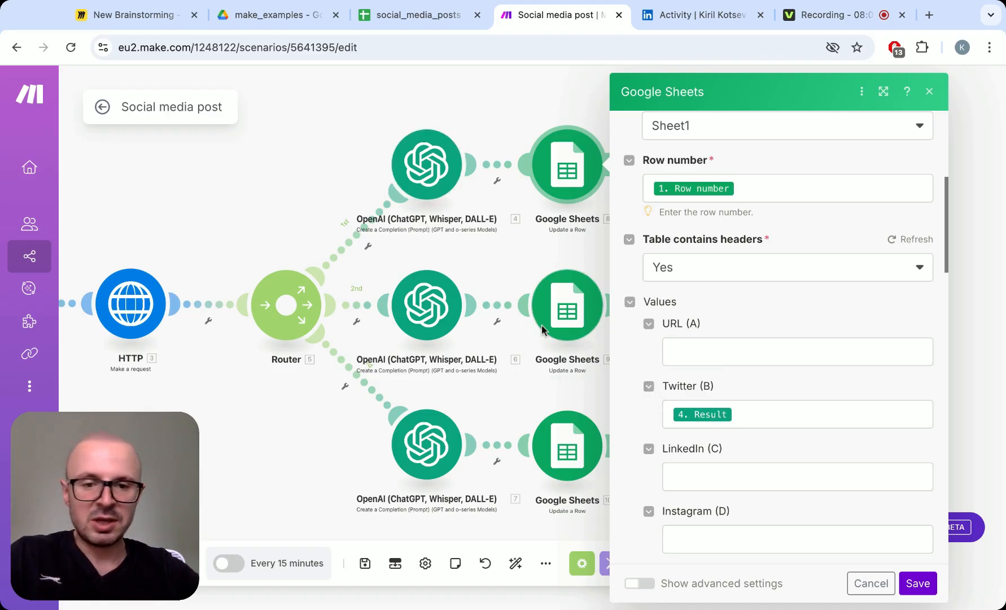
# - Check the LinkedIn and Instagram column mappings in the second and third branches' Google Sheets Update a Row modules
pyautogui.click(571, 294)
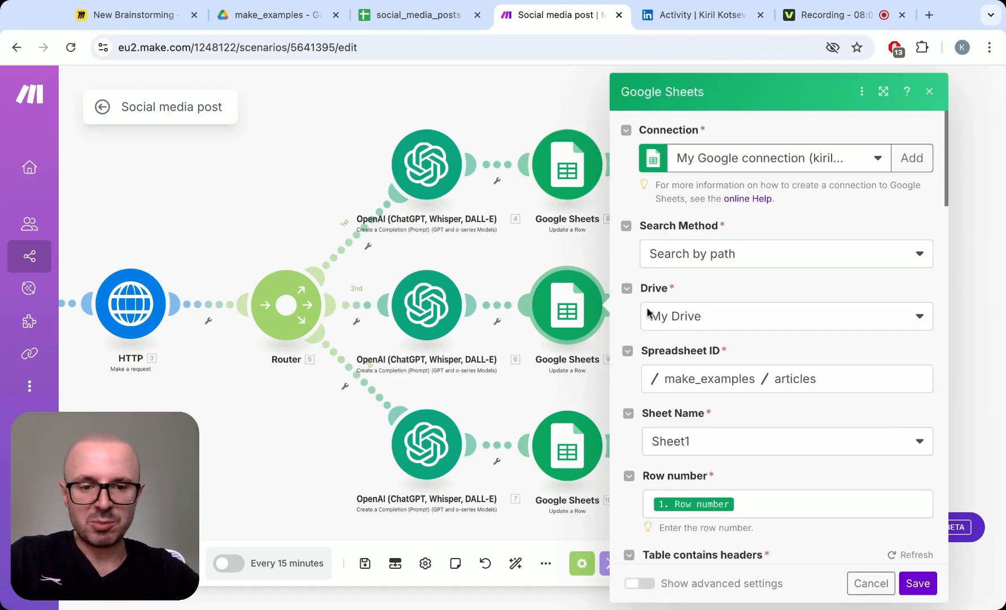
pyautogui.scroll(-6, 725, 368)
pyautogui.scroll(-2, 725, 367)
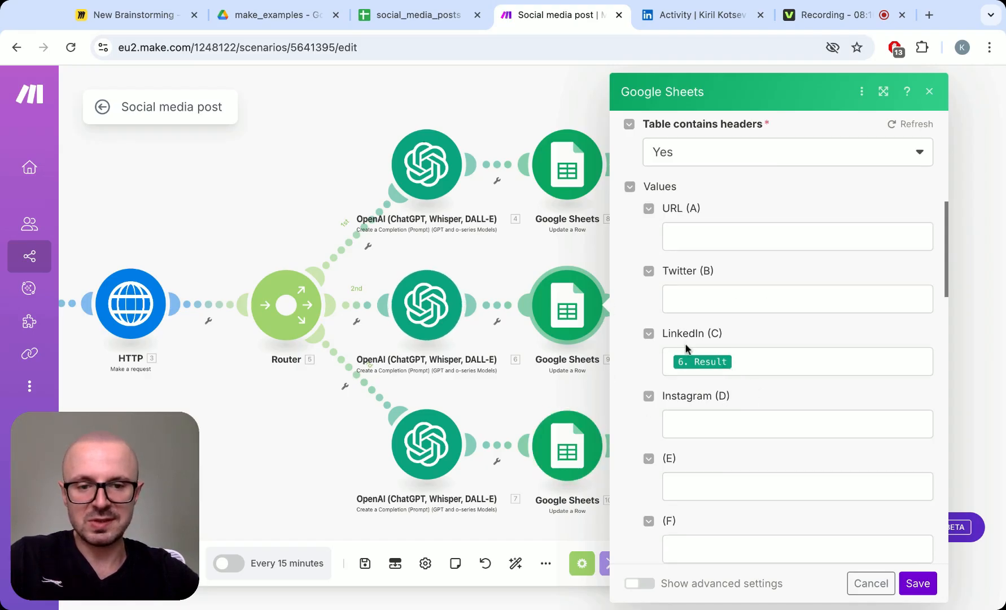
pyautogui.click(565, 462)
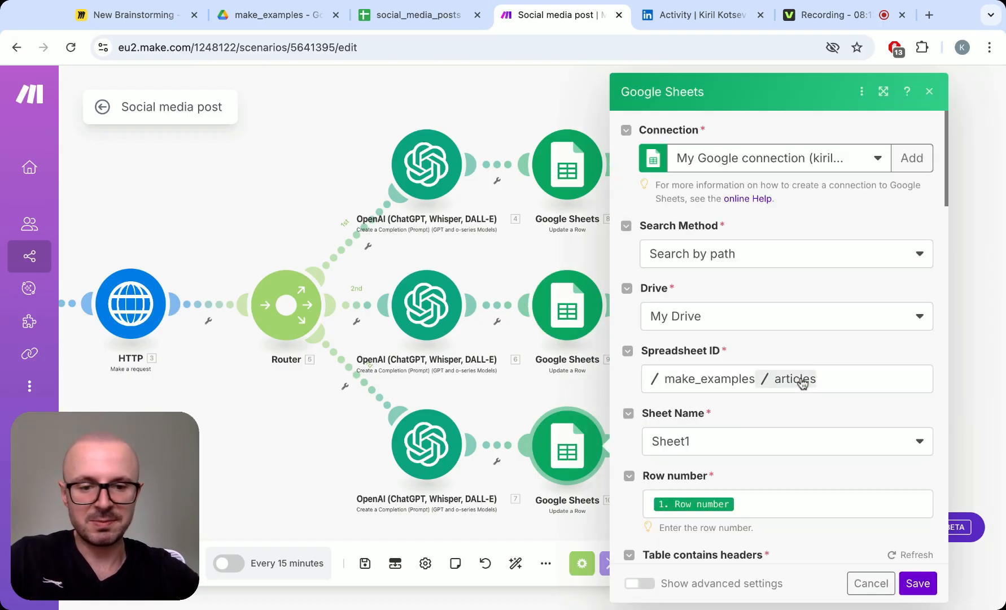
pyautogui.scroll(-8, 801, 382)
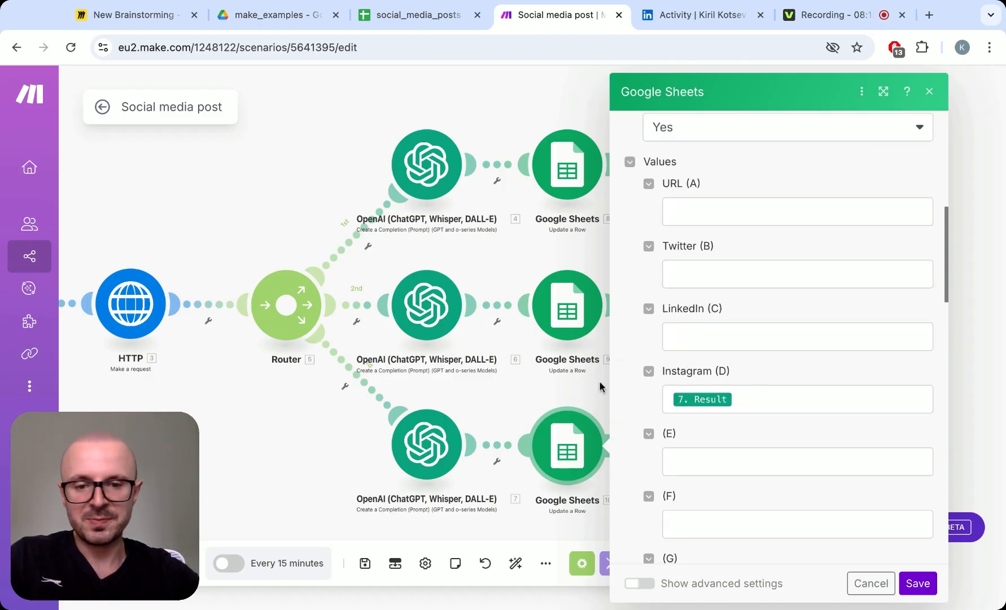
# - Examine the connection, content mapping, visibility and feed distribution options of the LinkedIn Create a User Text Post module
pyautogui.click(539, 396)
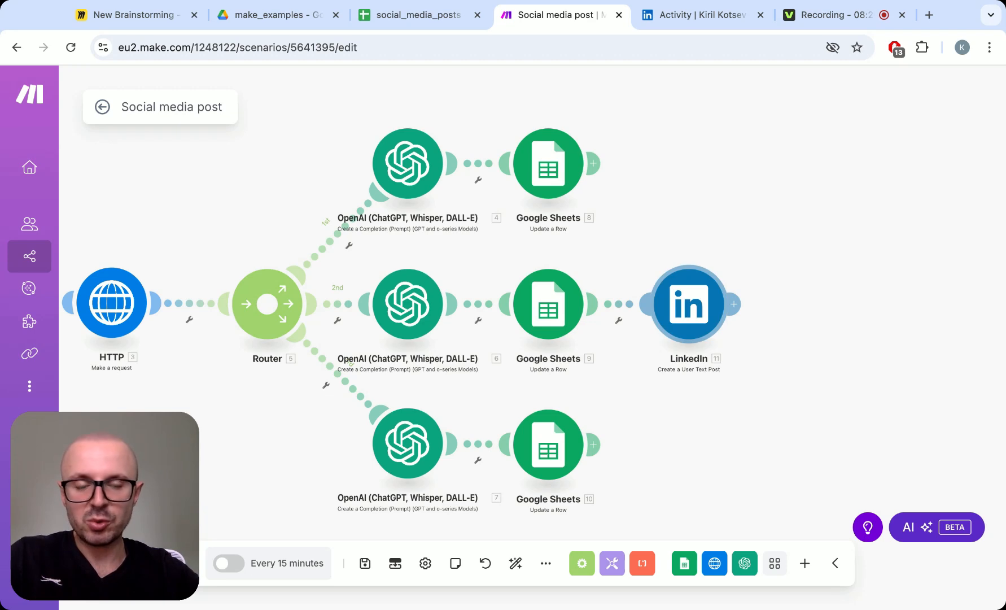
pyautogui.click(689, 305)
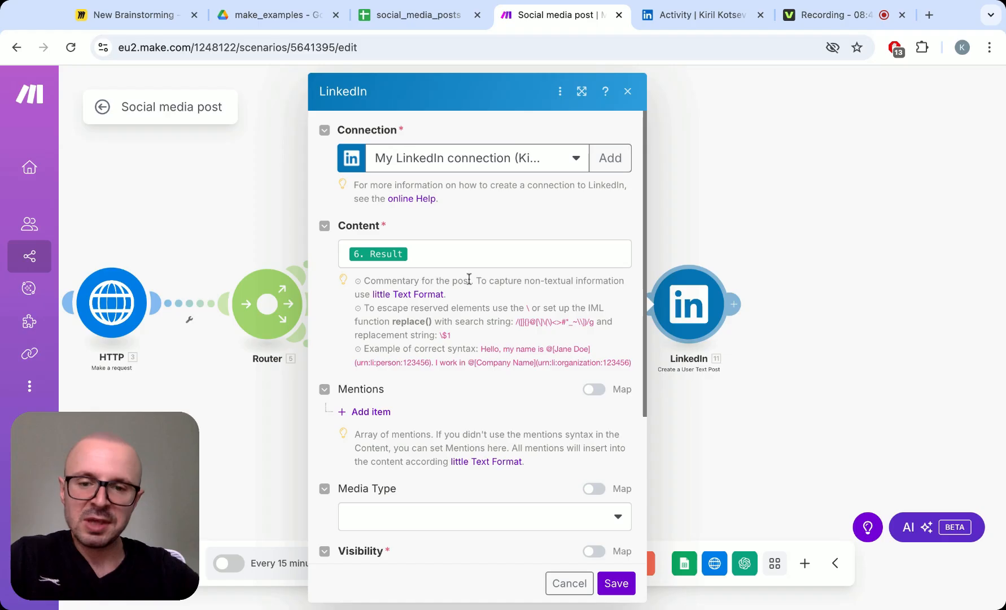
pyautogui.scroll(-3, 469, 279)
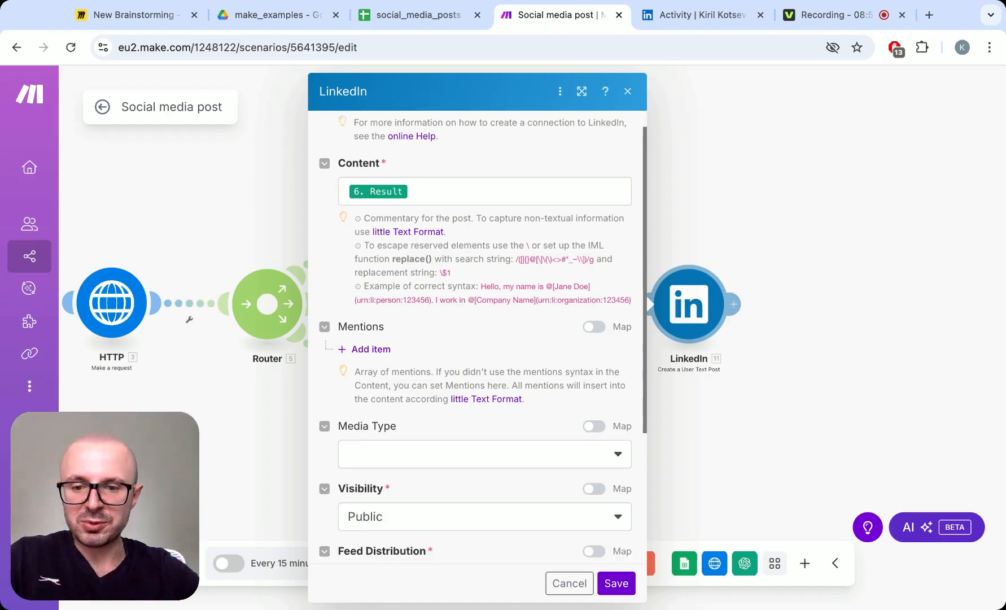
pyautogui.scroll(1, 405, 204)
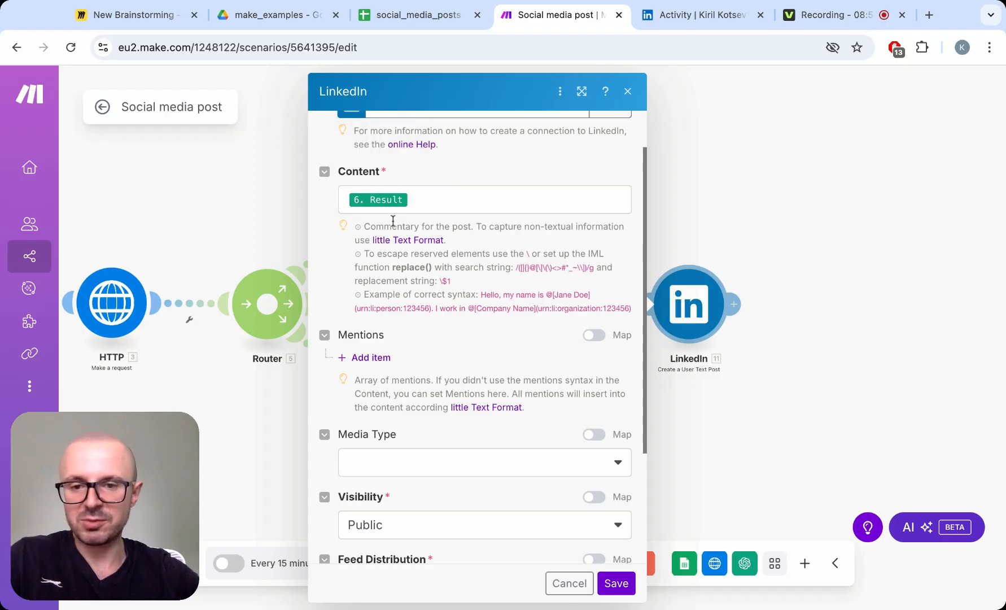
pyautogui.scroll(-3, 533, 372)
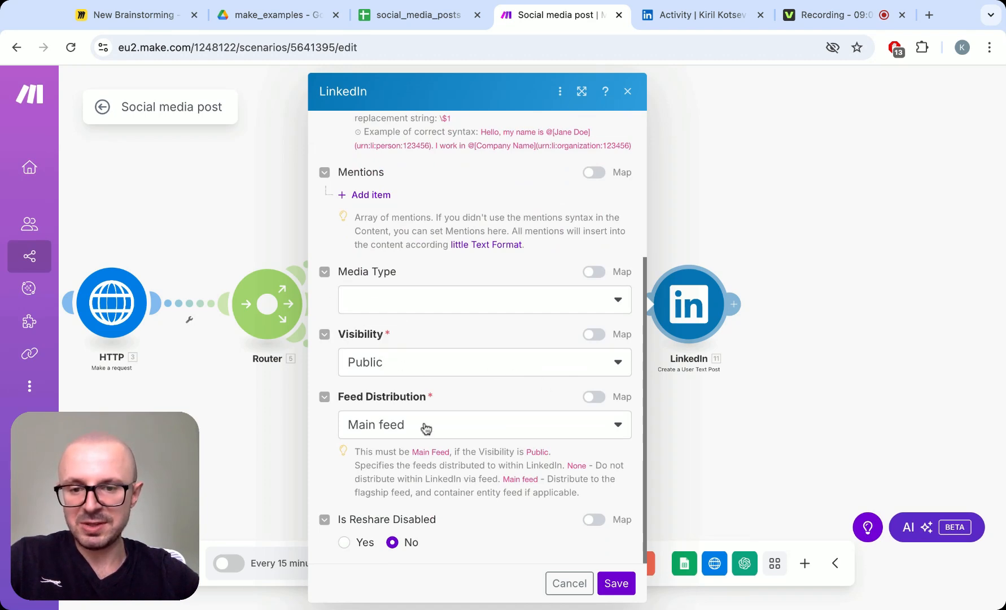
pyautogui.click(541, 432)
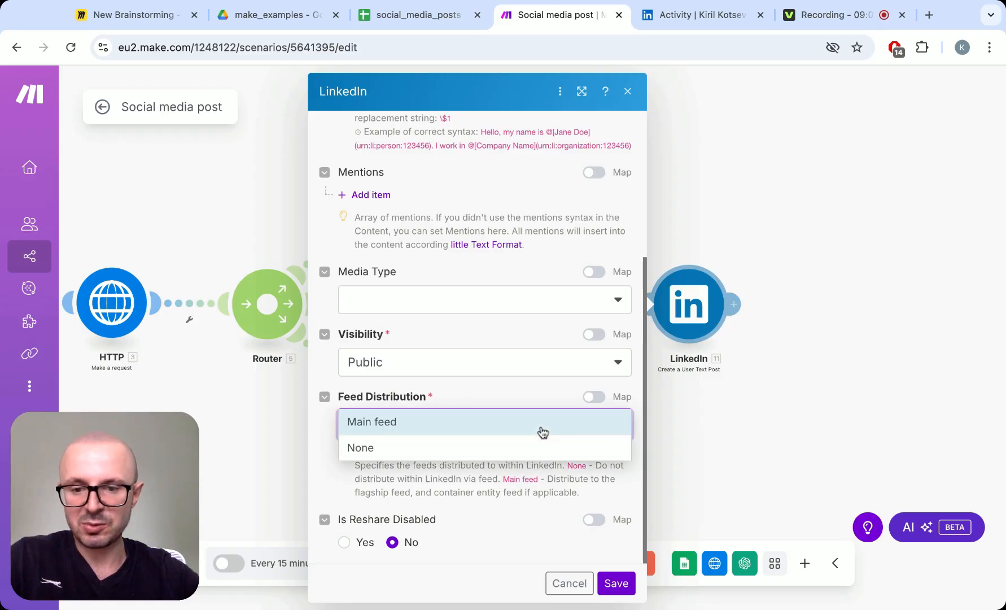
pyautogui.click(535, 390)
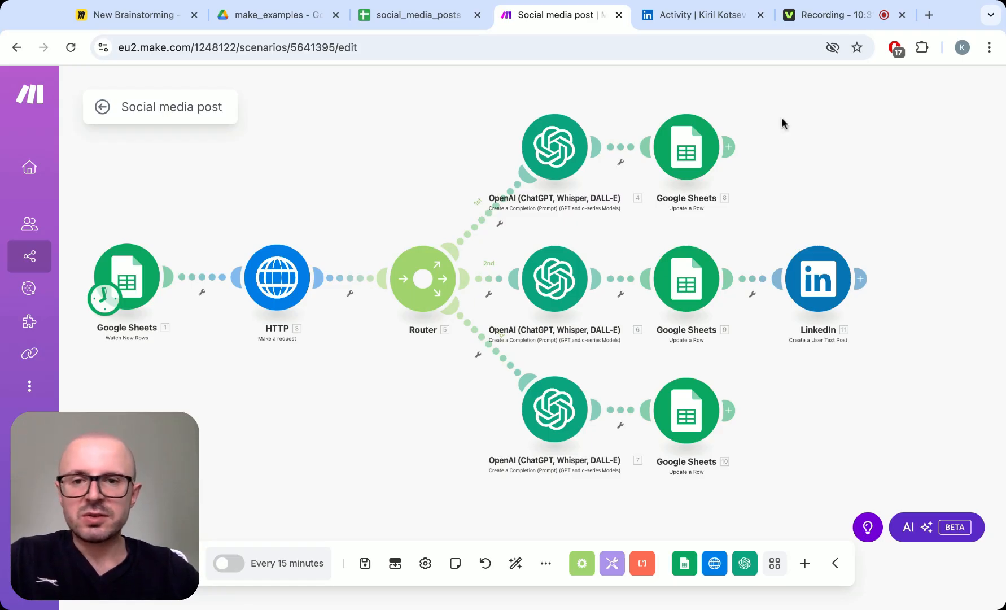
# - Switch to the social_media_posts spreadsheet and open the article linked in row 2 of the URL column
pyautogui.click(433, 17)
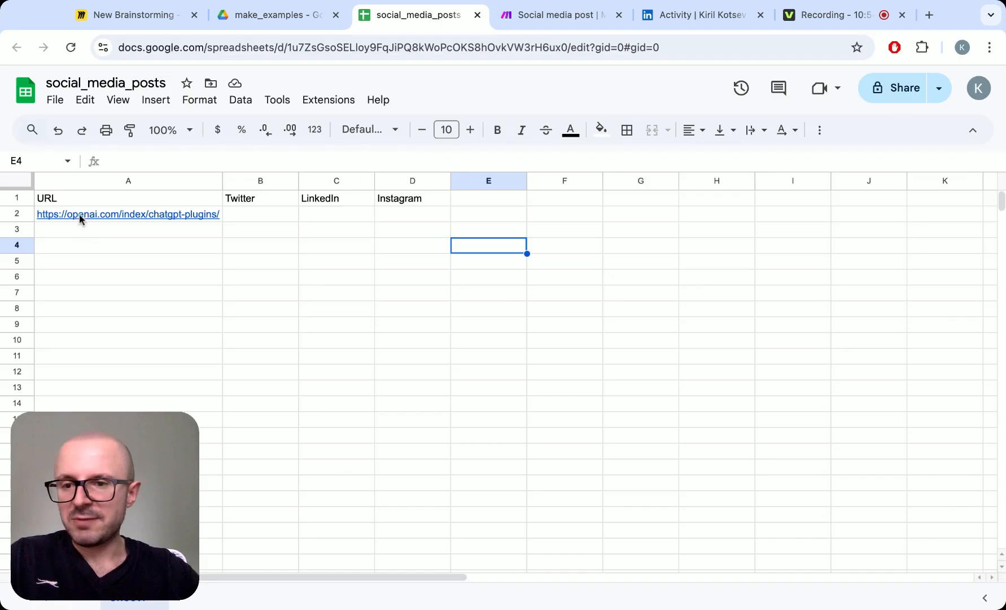
pyautogui.moveTo(80, 218)
pyautogui.click(102, 238)
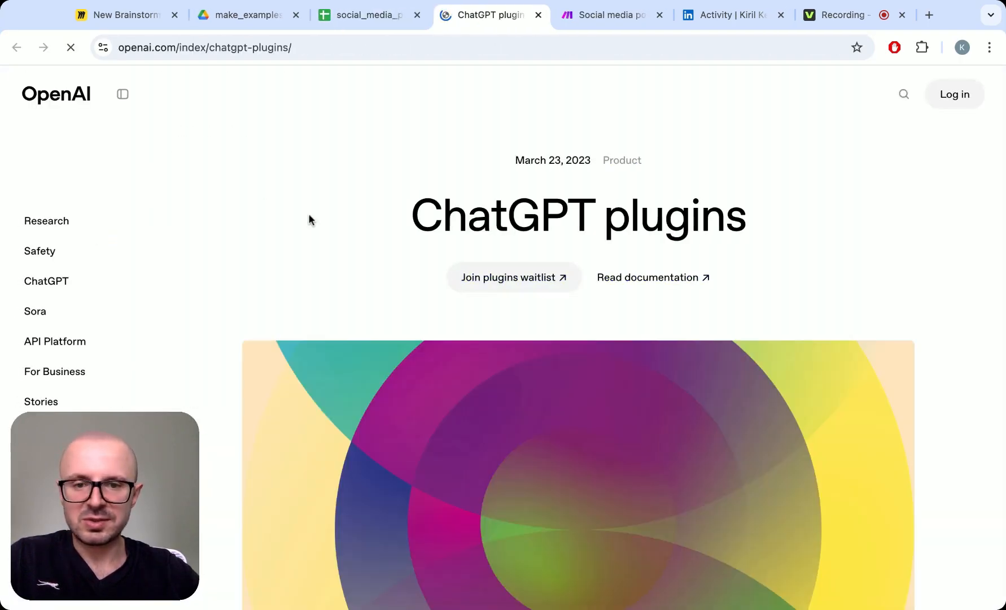
# - Skim the ChatGPT plugins article to examine the content that the scenario has to summarise
pyautogui.scroll(-10, 308, 219)
pyautogui.scroll(-8, 202, 279)
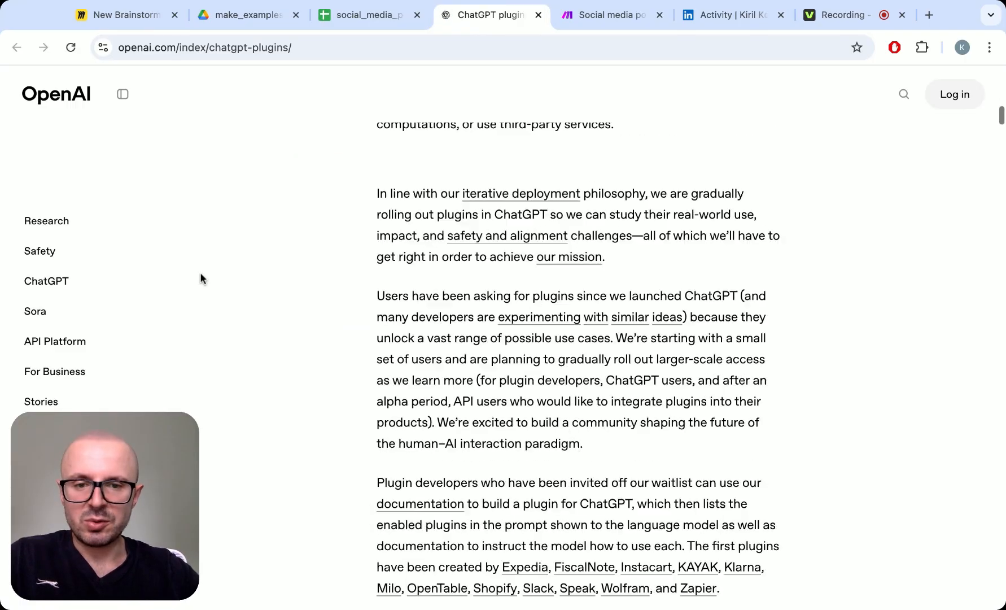
pyautogui.scroll(-5, 202, 279)
pyautogui.scroll(20, 202, 279)
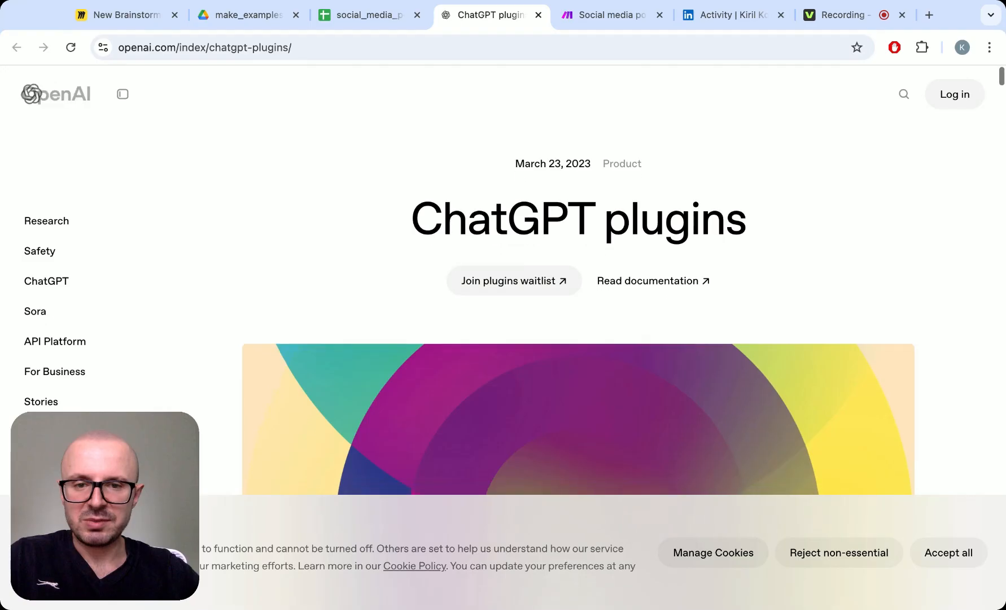
pyautogui.scroll(-8, 578, 308)
pyautogui.scroll(7, 578, 308)
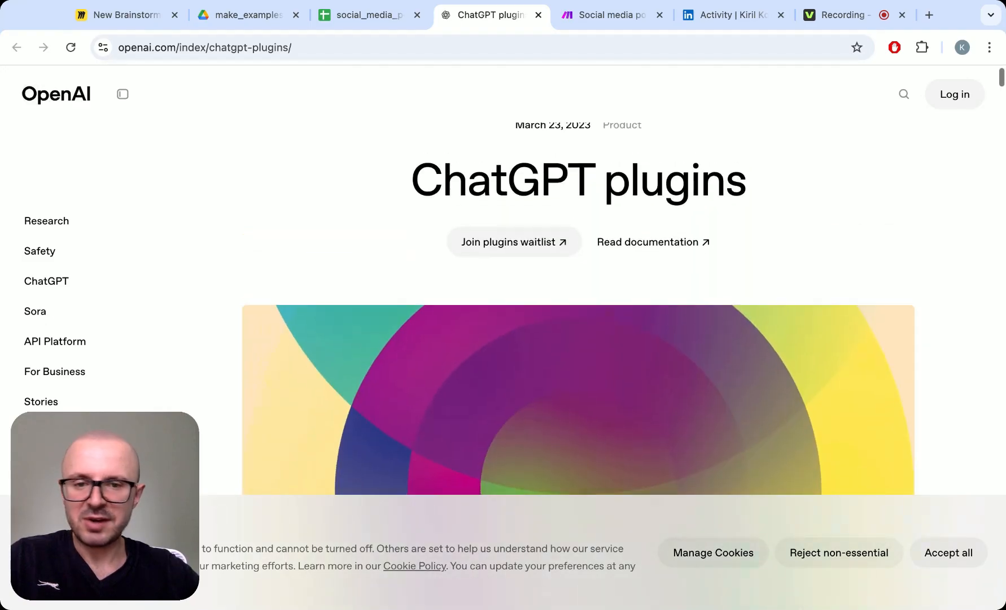
pyautogui.scroll(-10, 579, 307)
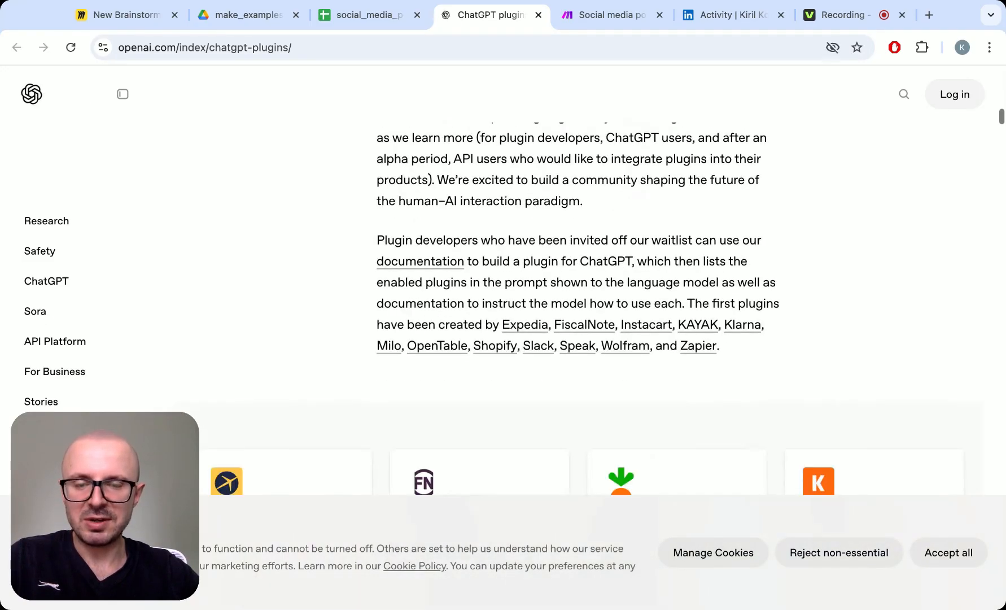
pyautogui.scroll(8, 579, 308)
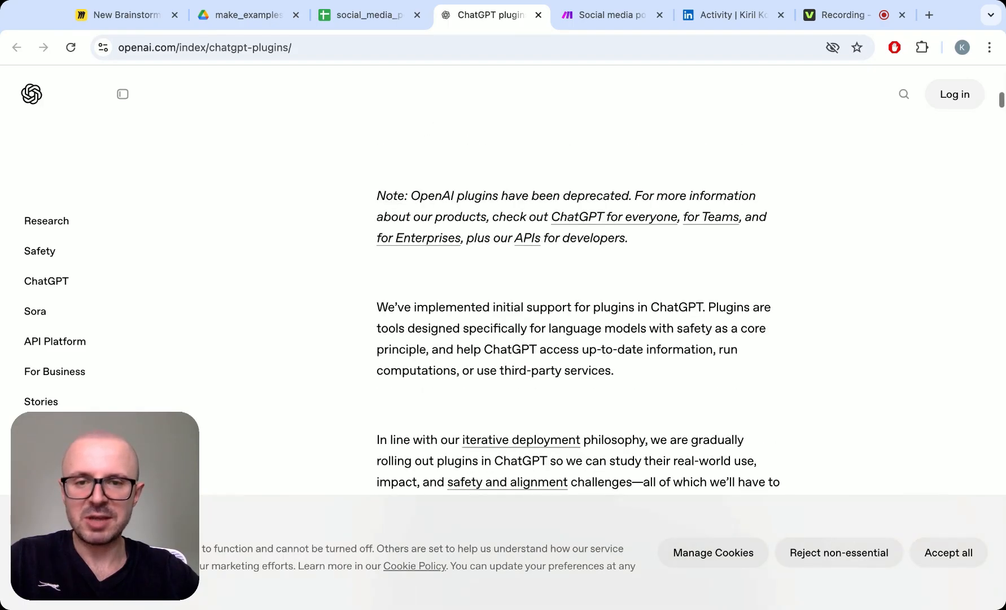
pyautogui.scroll(8, 579, 308)
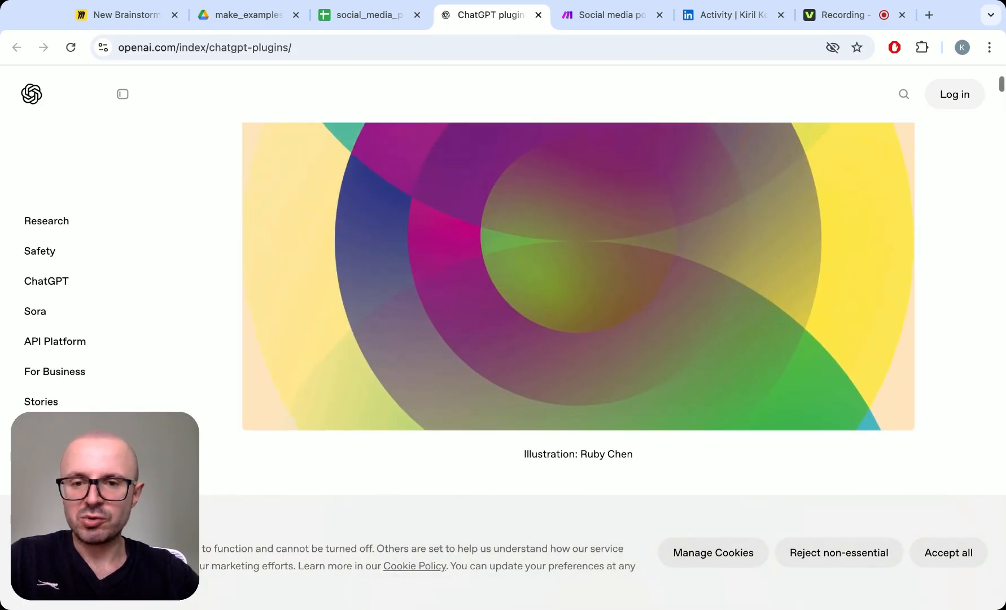
pyautogui.scroll(1, 579, 308)
pyautogui.scroll(-15, 579, 307)
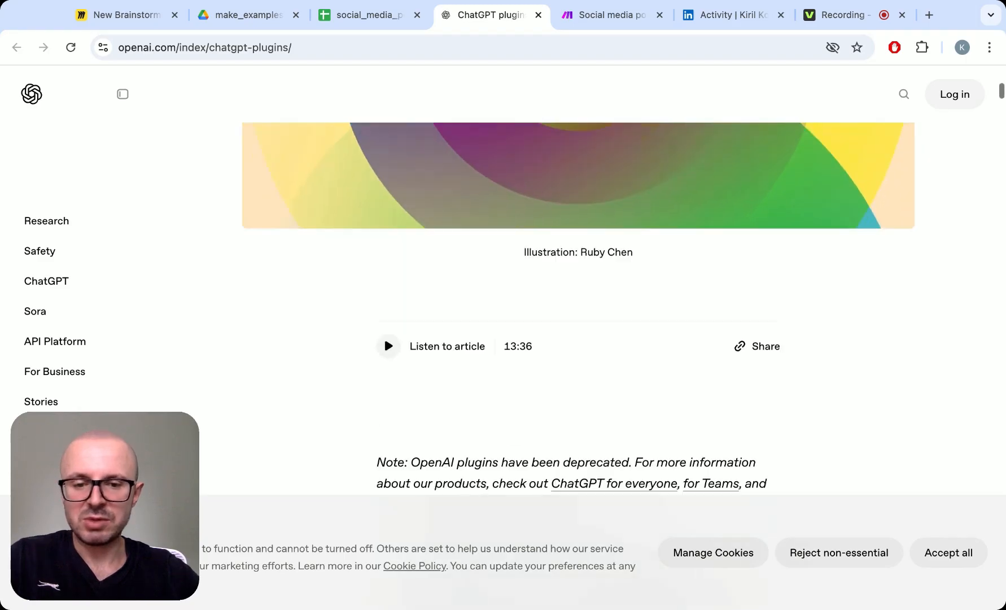
pyautogui.scroll(-4, 579, 307)
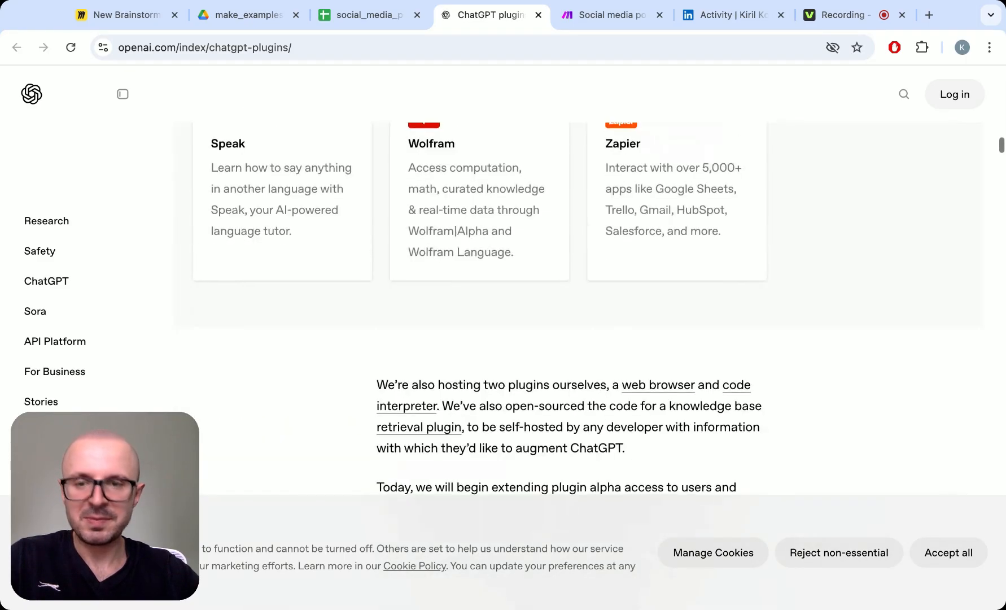
# - Check the empty post columns in the spreadsheet, then compare the Make scenario with the source article
pyautogui.click(382, 14)
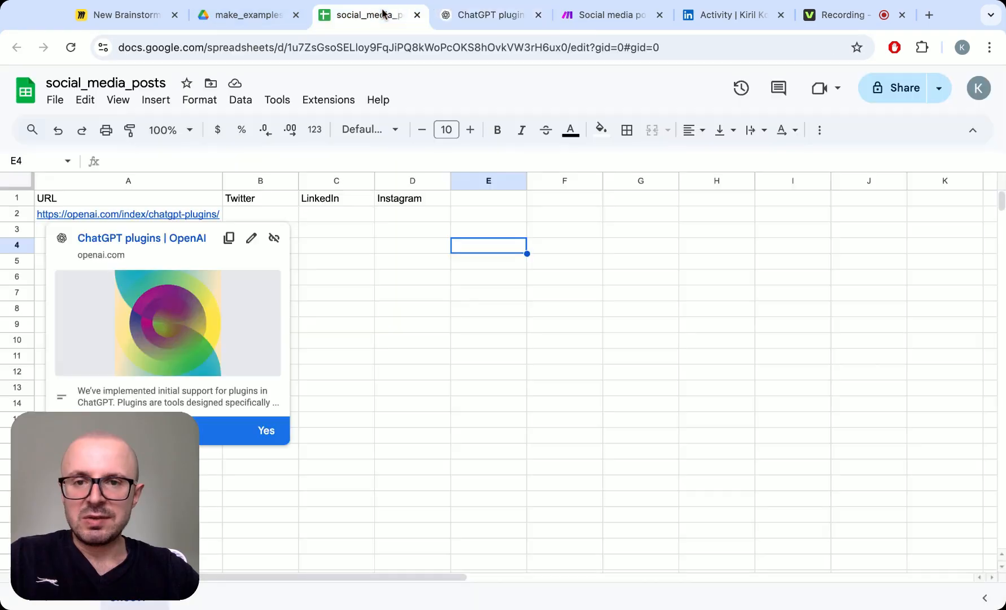
pyautogui.click(597, 16)
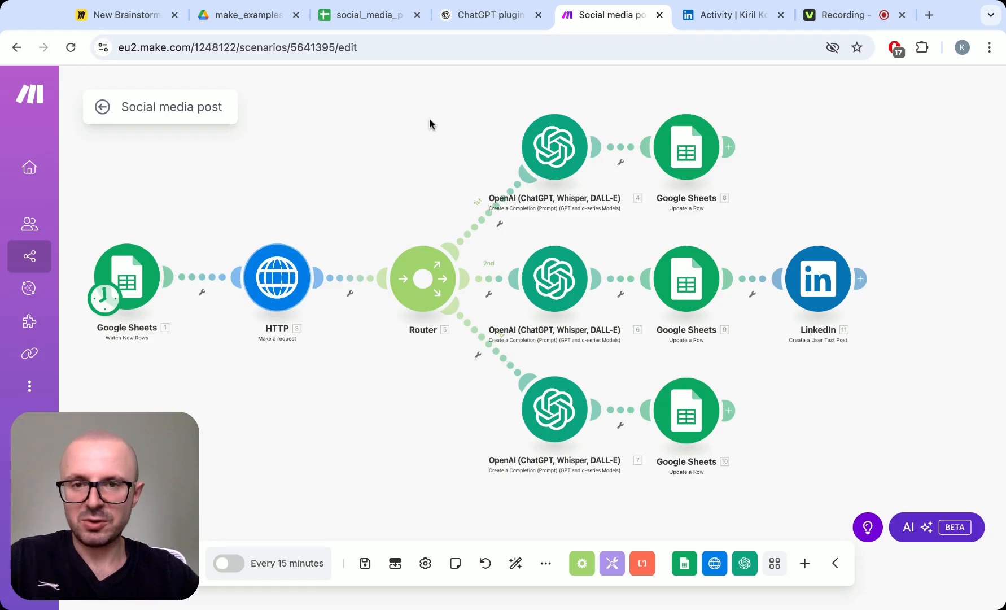
pyautogui.click(487, 26)
pyautogui.scroll(15, 330, 350)
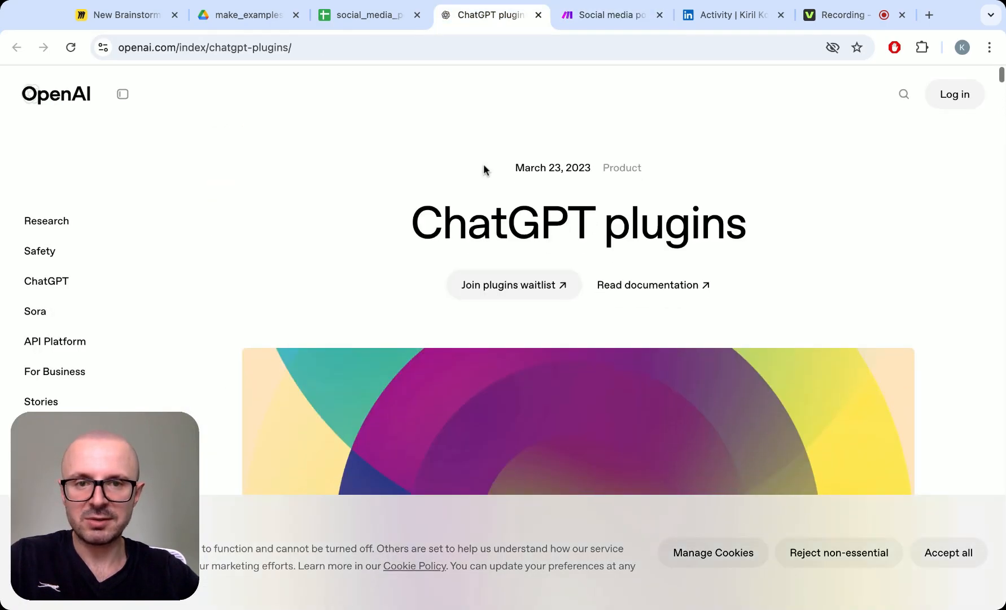
# - Return to the Social media post scenario in Make and run it once
pyautogui.click(587, 20)
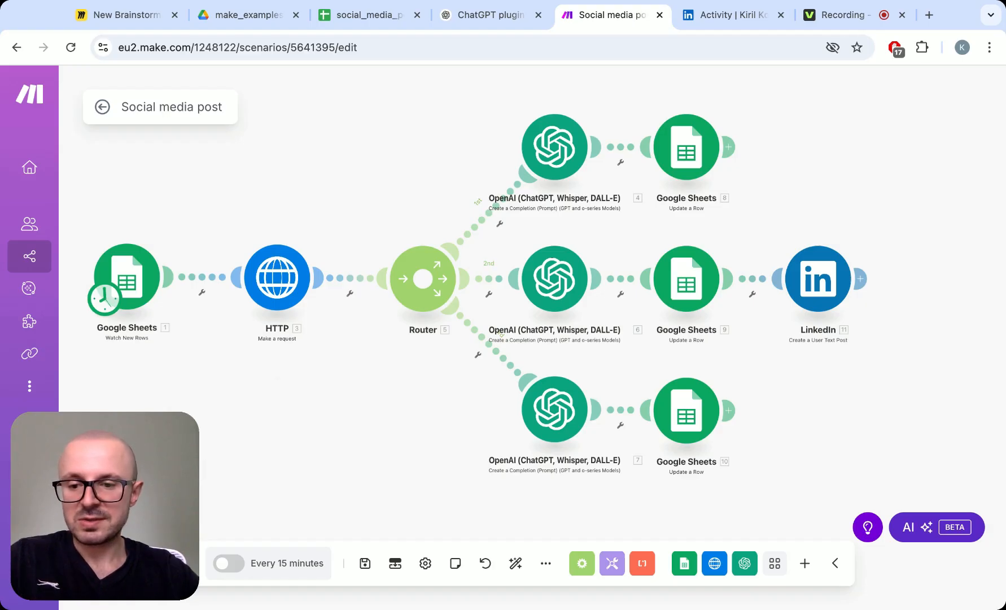
pyautogui.click(144, 563)
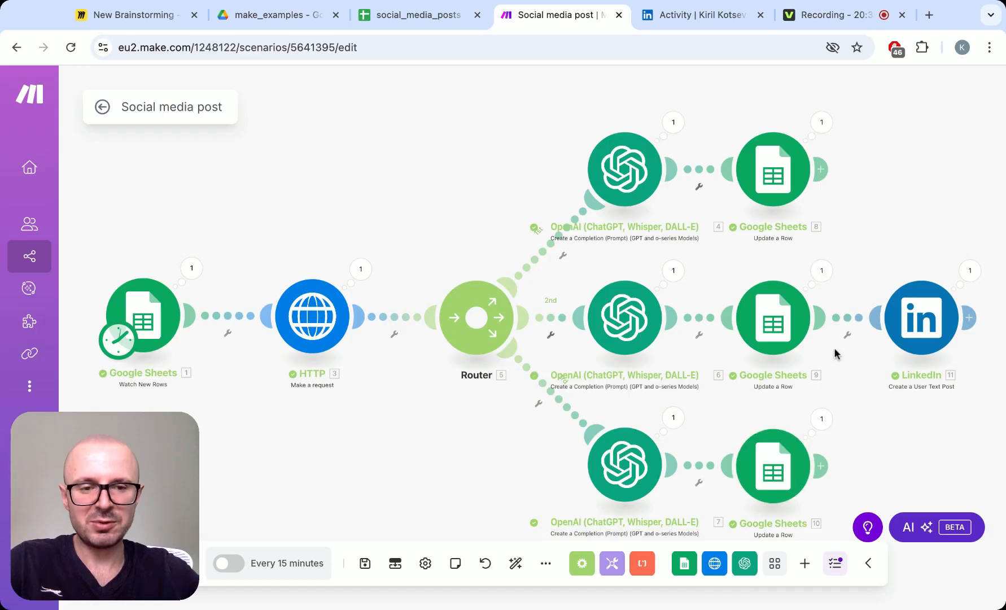
pyautogui.hscroll(2, 863, 240)
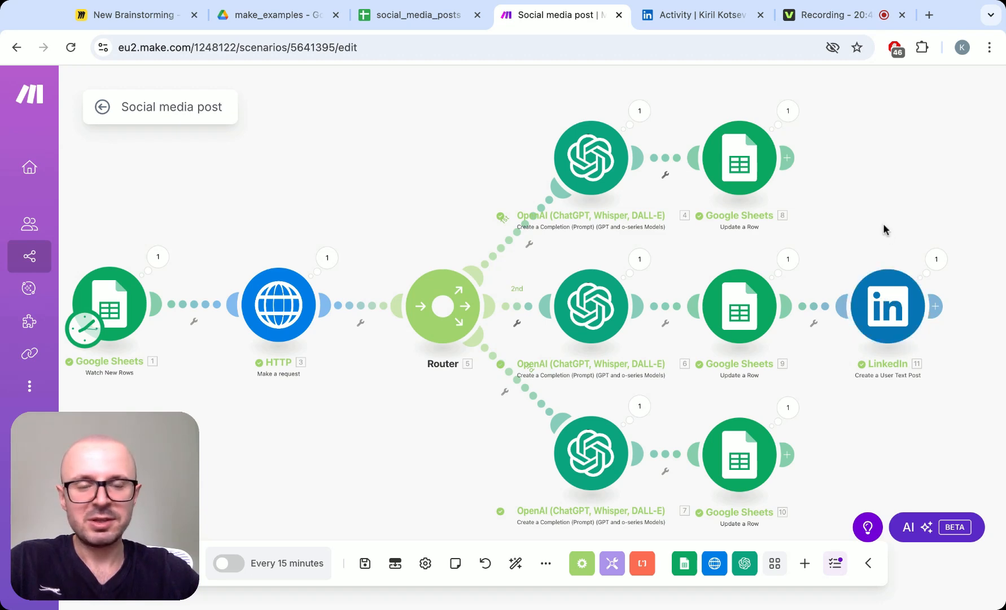
# - Switch to the LinkedIn activity page and refresh it to check for the published post
pyautogui.click(712, 18)
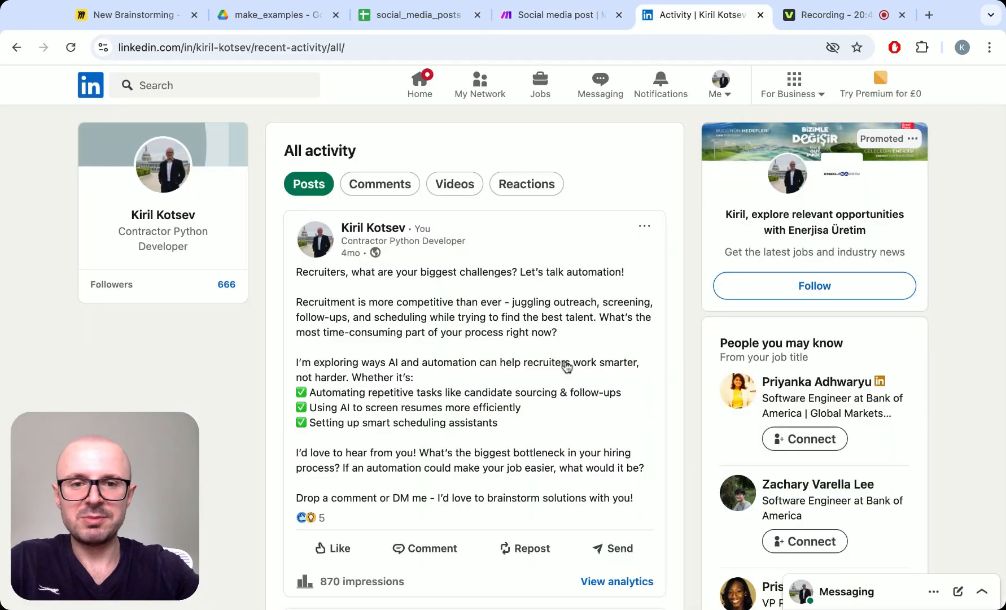
pyautogui.press('super+r')
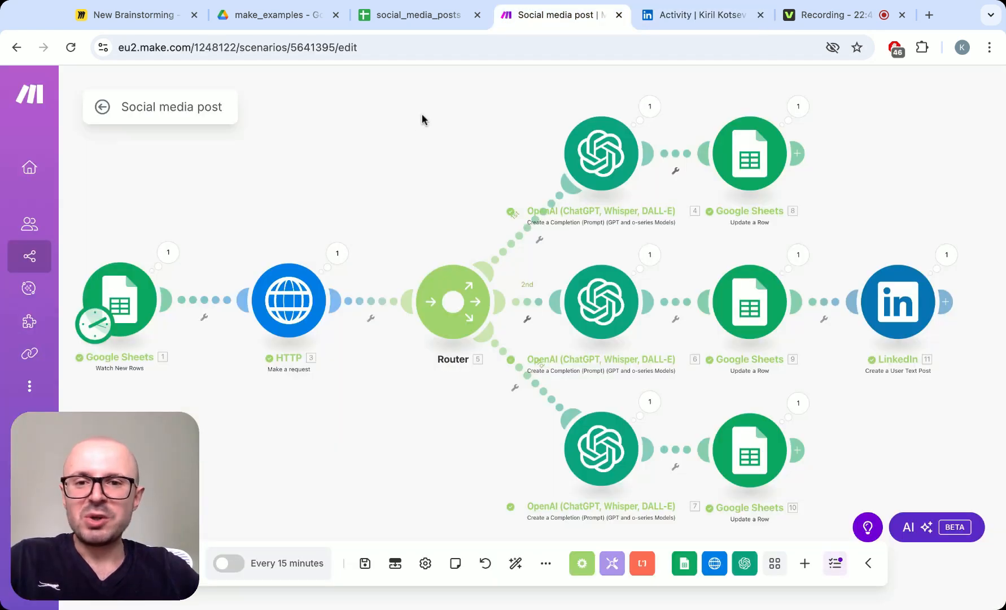
# - Review the generated Twitter, LinkedIn and Instagram texts in row 2 of the social_media_posts spreadsheet, then return to the Make scenario
pyautogui.click(417, 24)
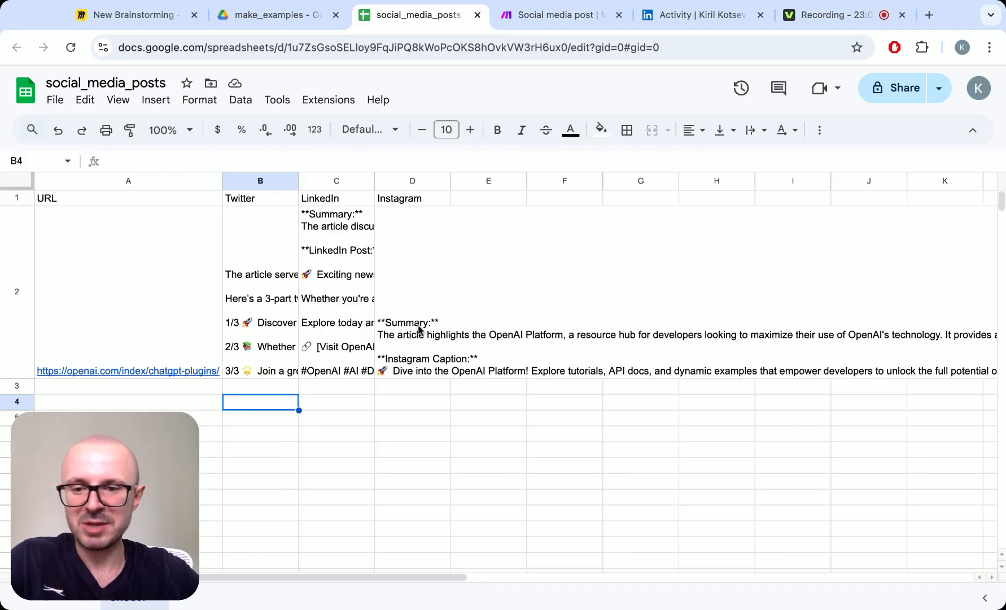
pyautogui.click(288, 258)
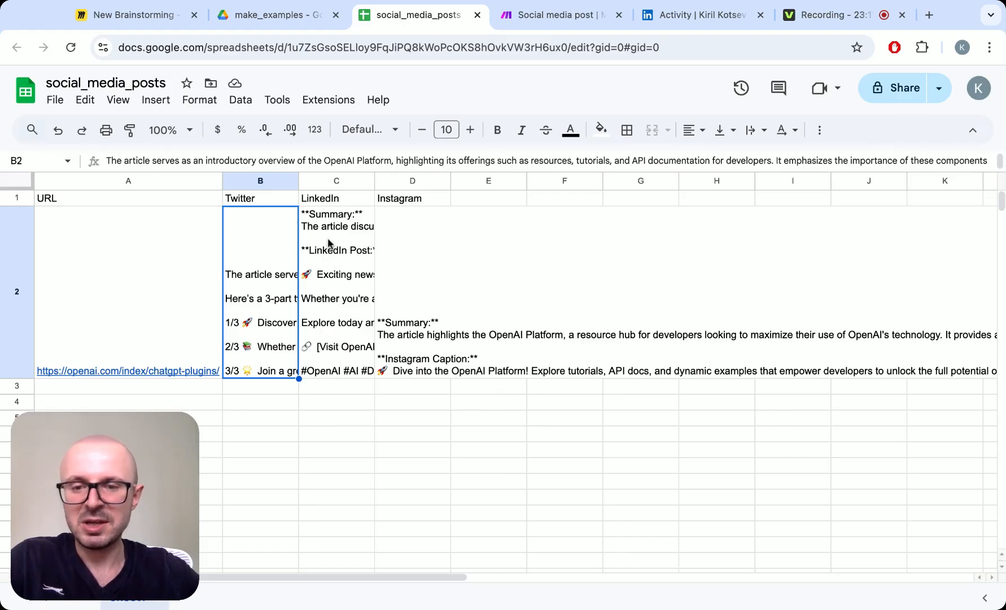
pyautogui.hotkey('ctrl', 'Tab')
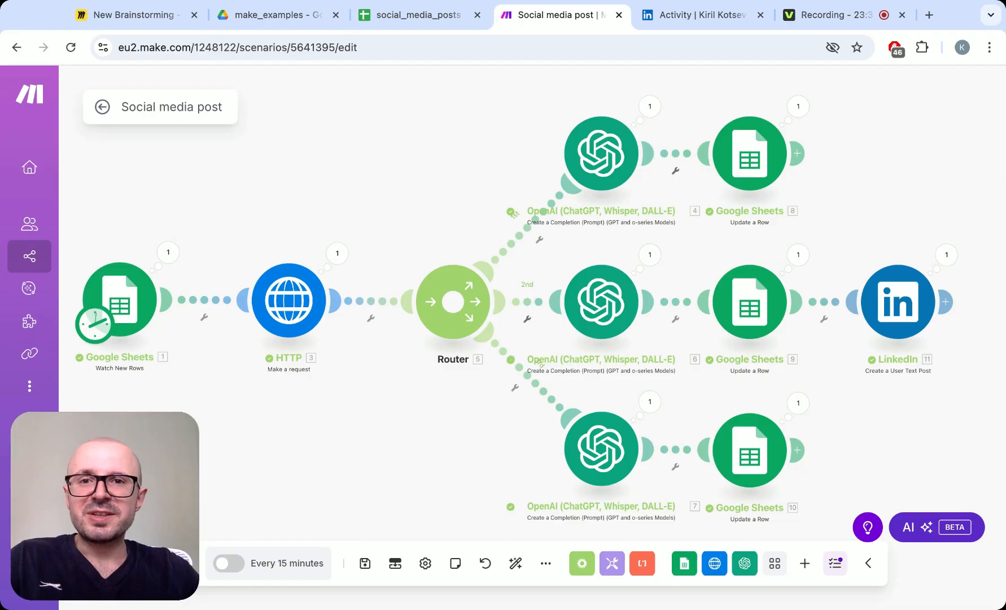